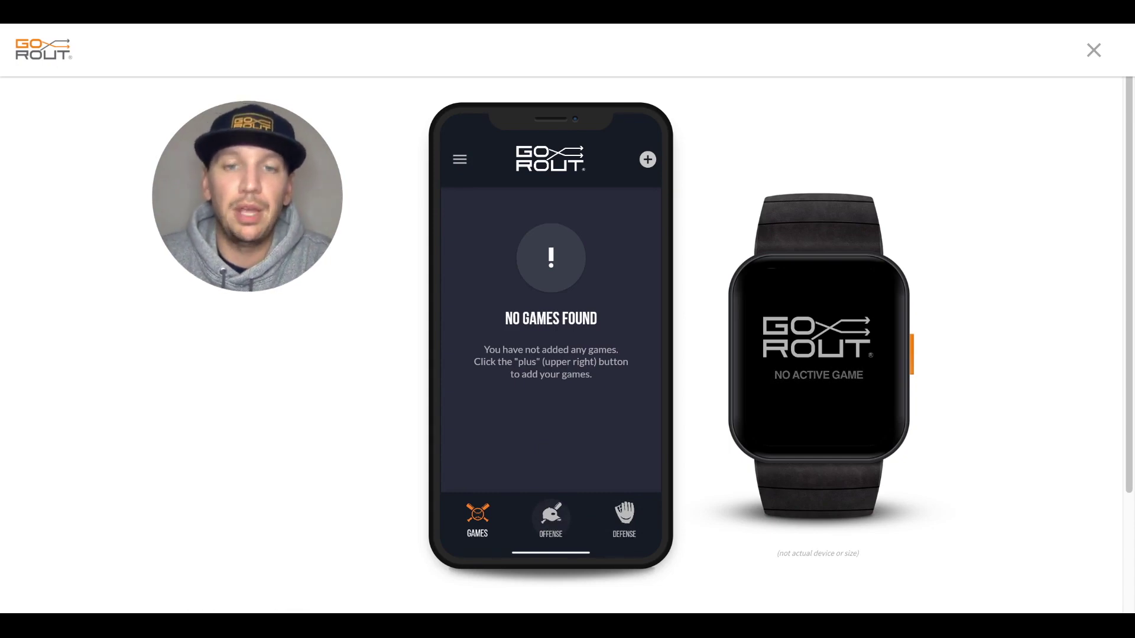
- Add a Steal 2B play to the offensive plays list
{"action": "left_click", "coordinate": [551, 515]}
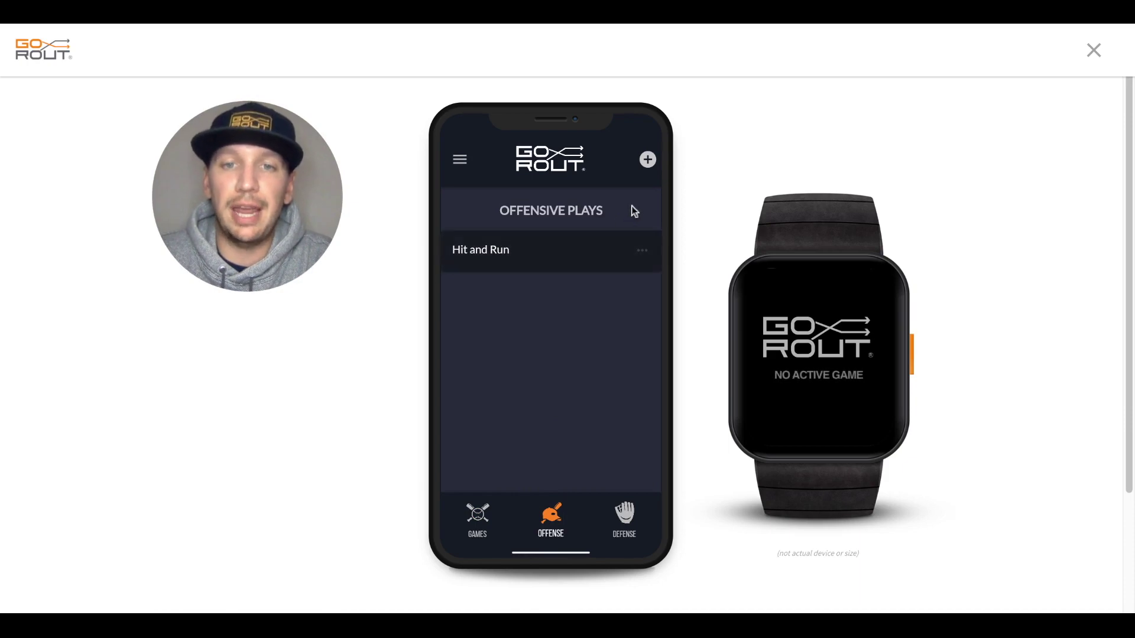
{"action": "left_click", "coordinate": [648, 165]}
{"action": "left_click", "coordinate": [543, 337]}
{"action": "type", "text": "Steal"}
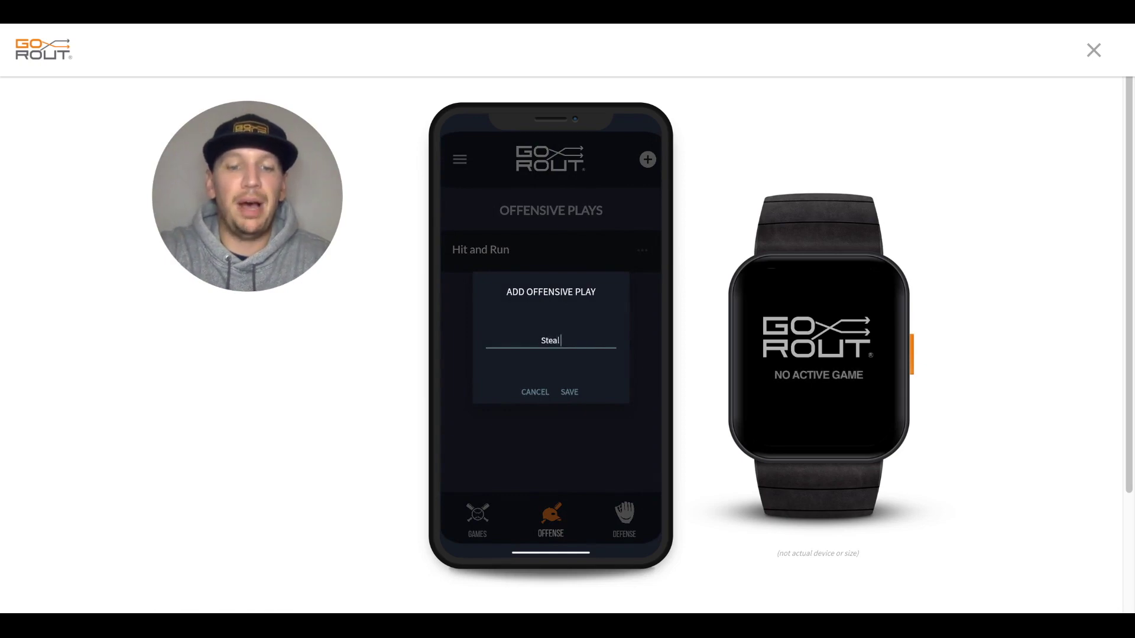
{"action": "type", "text": " 2B"}
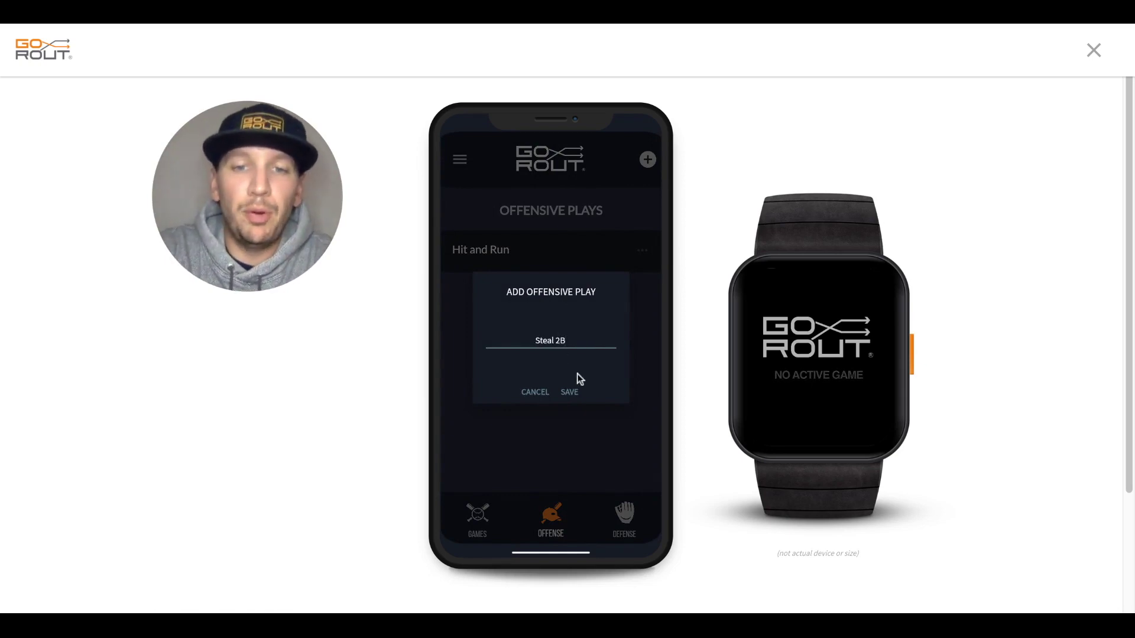
{"action": "left_click", "coordinate": [575, 394]}
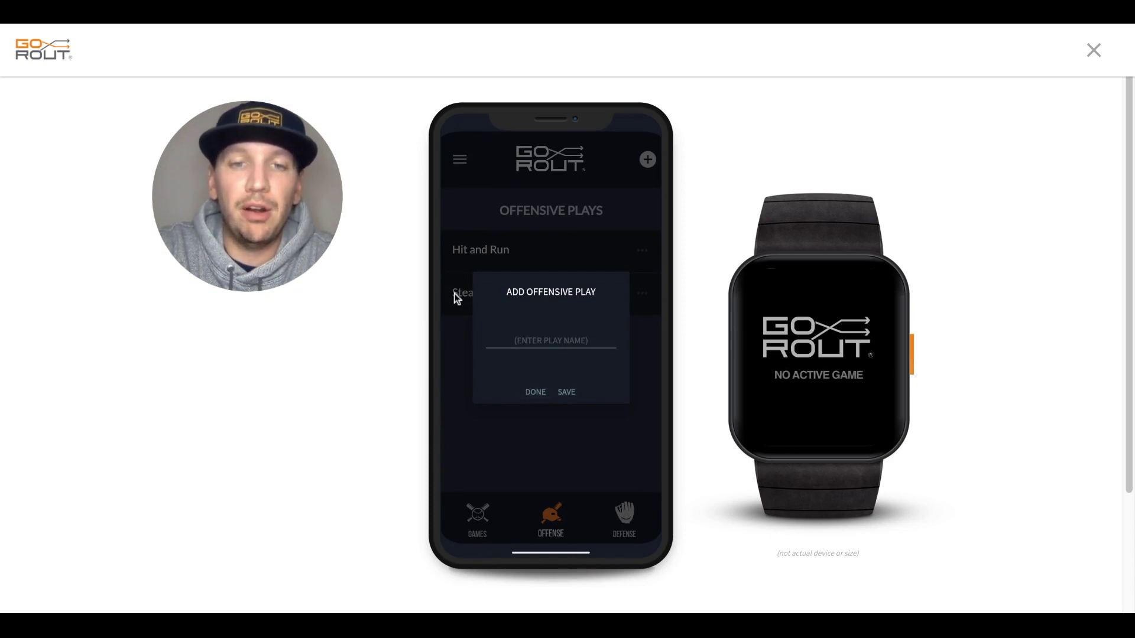
- Add a Double Steal play, close the form, and reveal Hit and Run's Edit/Delete options
{"action": "left_click", "coordinate": [531, 341]}
{"action": "type", "text": "Double Steal"}
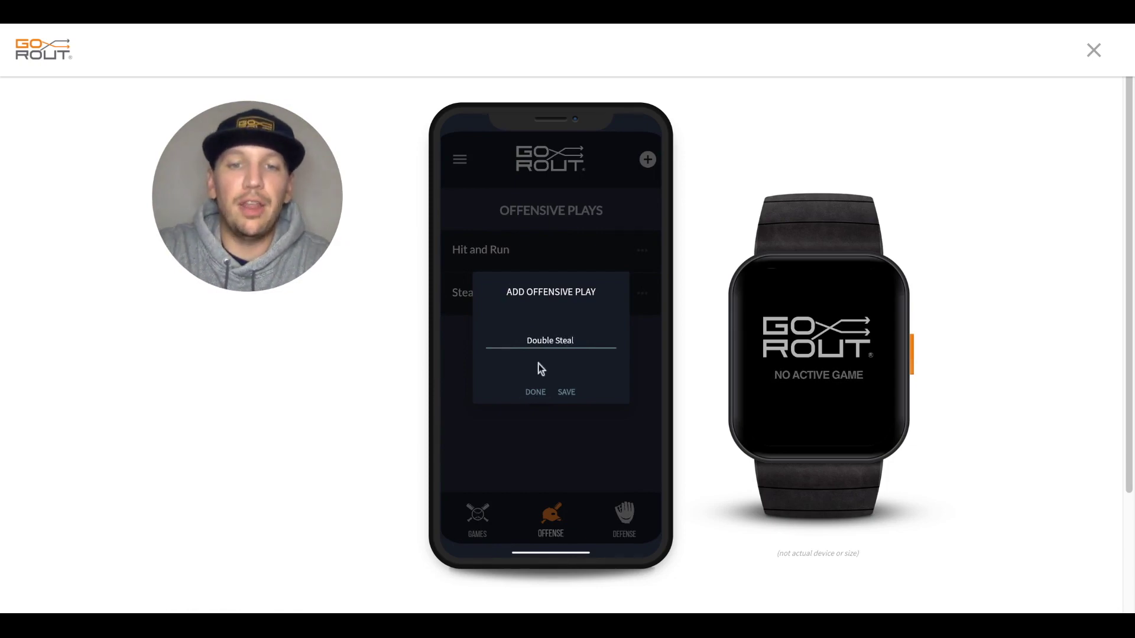
{"action": "left_click", "coordinate": [567, 393]}
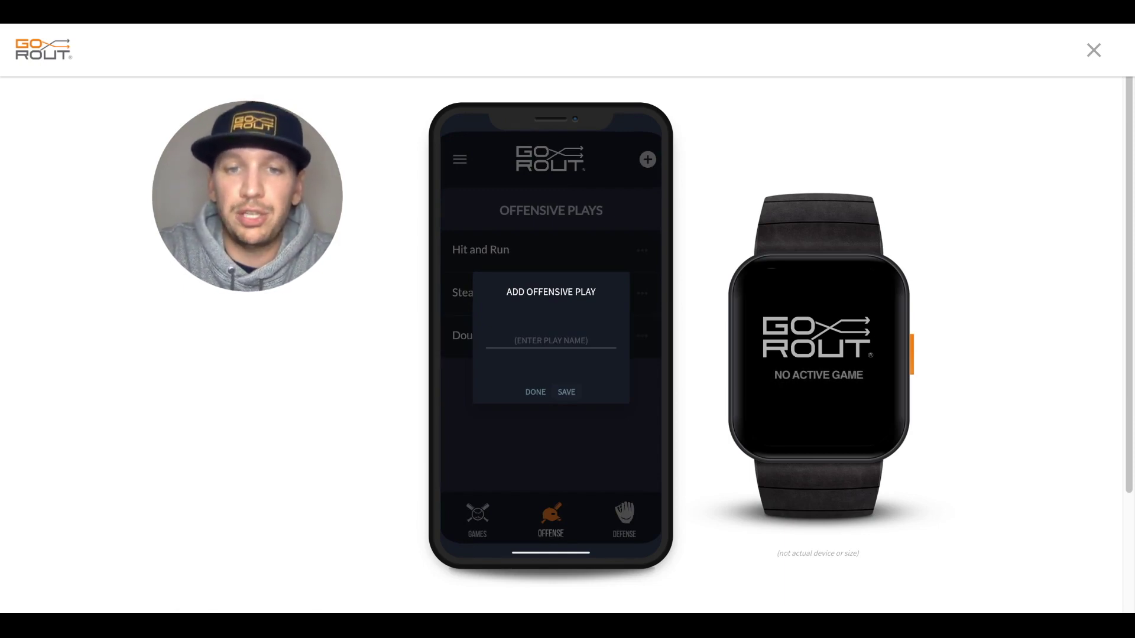
{"action": "left_click", "coordinate": [536, 393]}
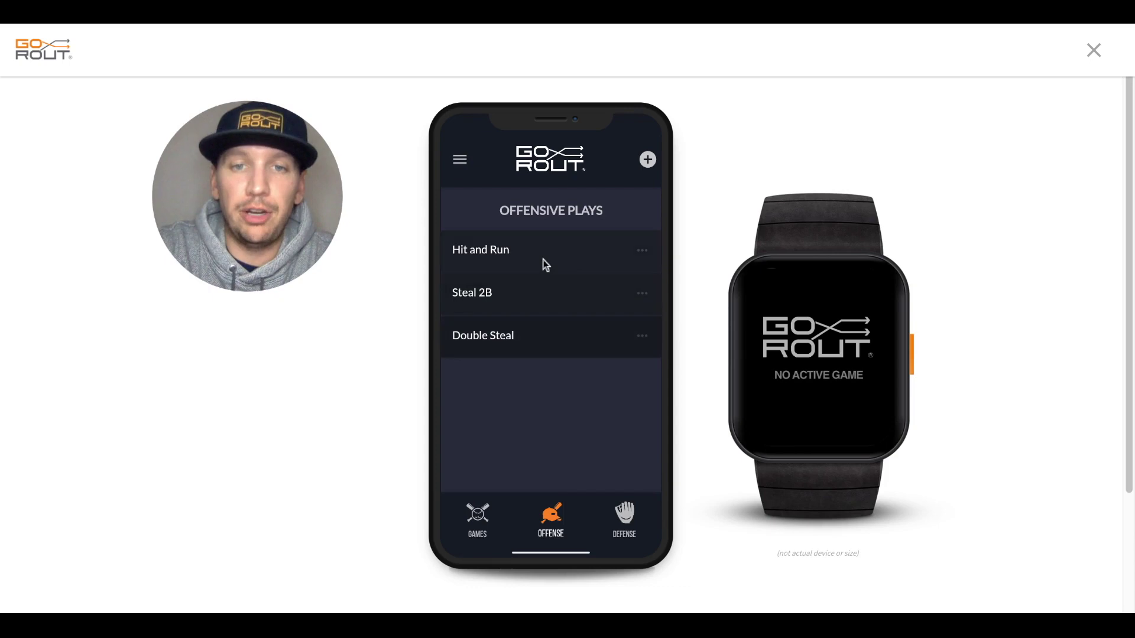
{"action": "left_click_drag", "start_coordinate": [564, 253], "coordinate": [507, 253]}
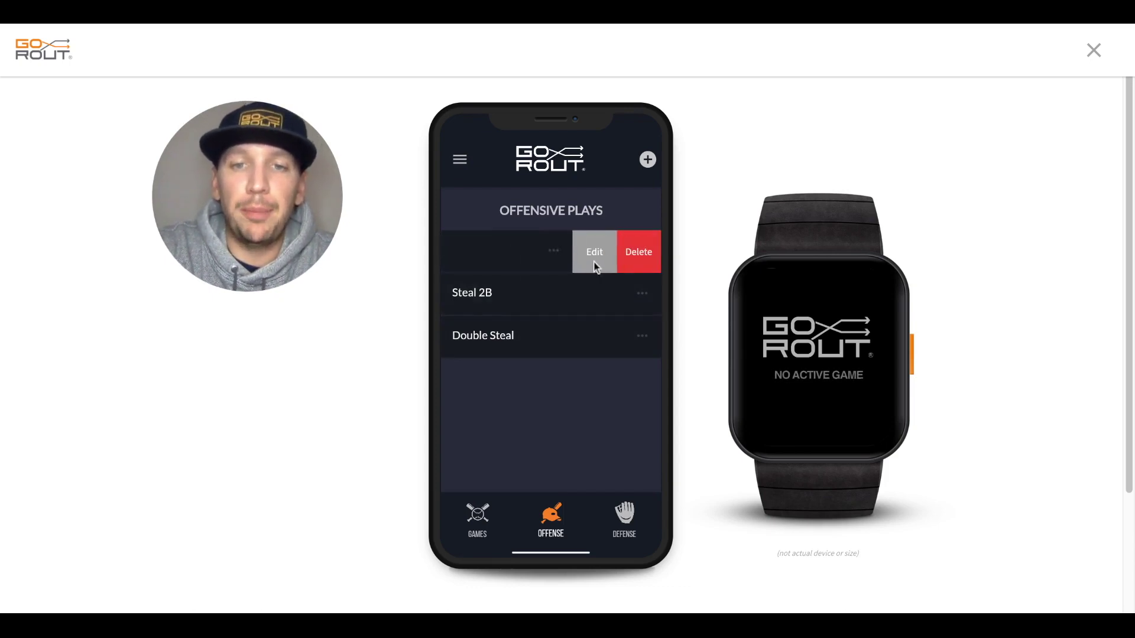
- Hide Hit and Run's Edit/Delete options, switch to Defense, and expand the Fastball group
{"action": "left_click_drag", "start_coordinate": [506, 260], "coordinate": [578, 259]}
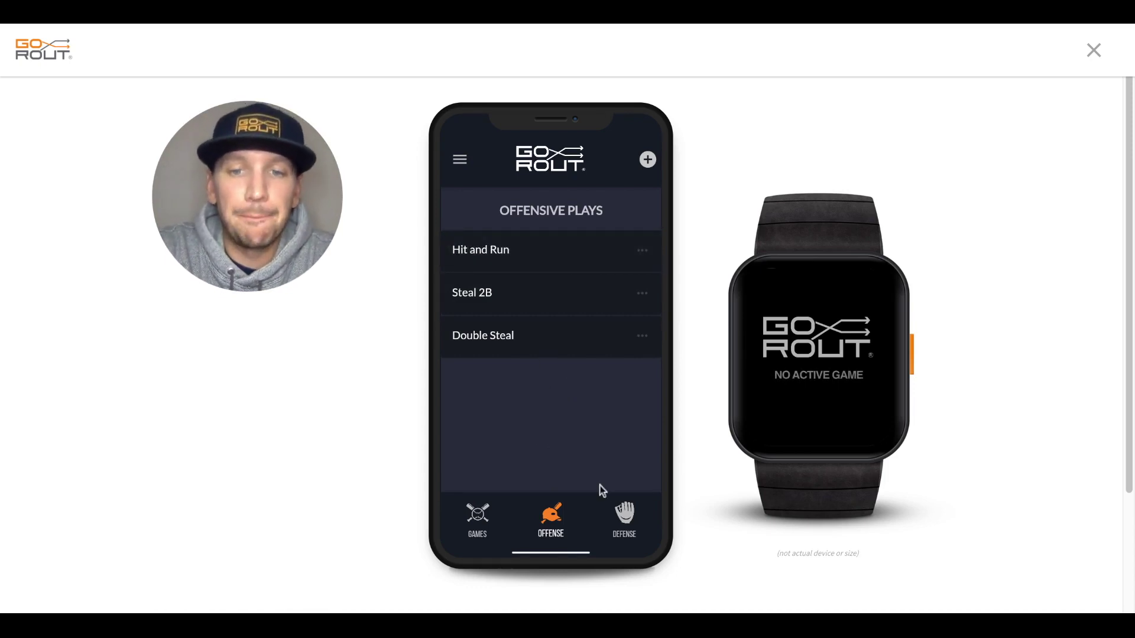
{"action": "left_click", "coordinate": [625, 516]}
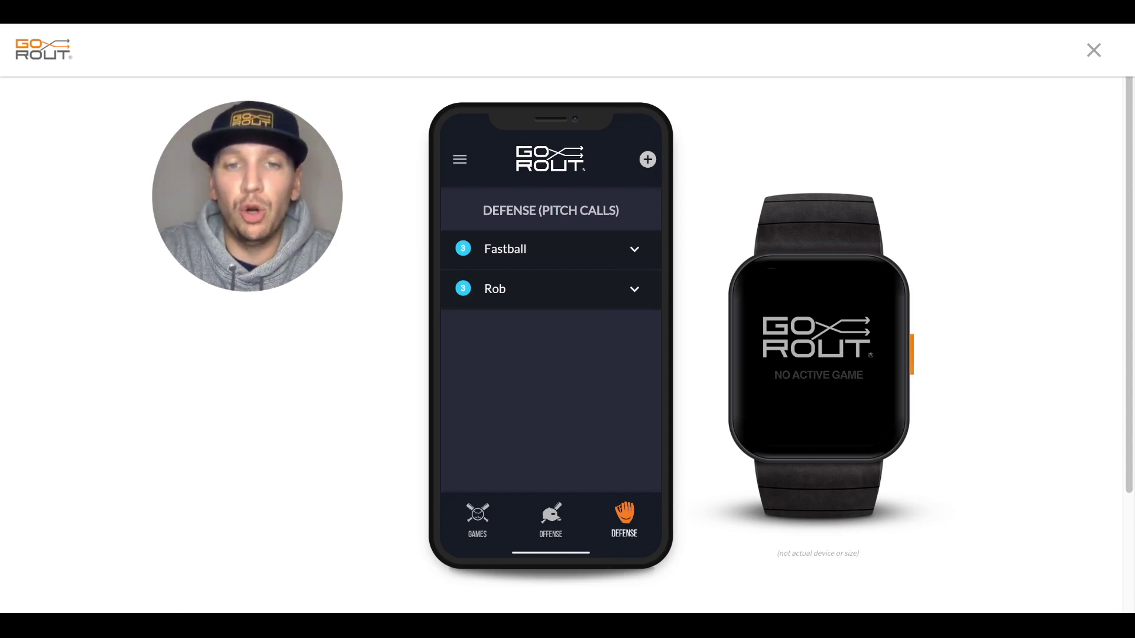
{"action": "left_click", "coordinate": [635, 252]}
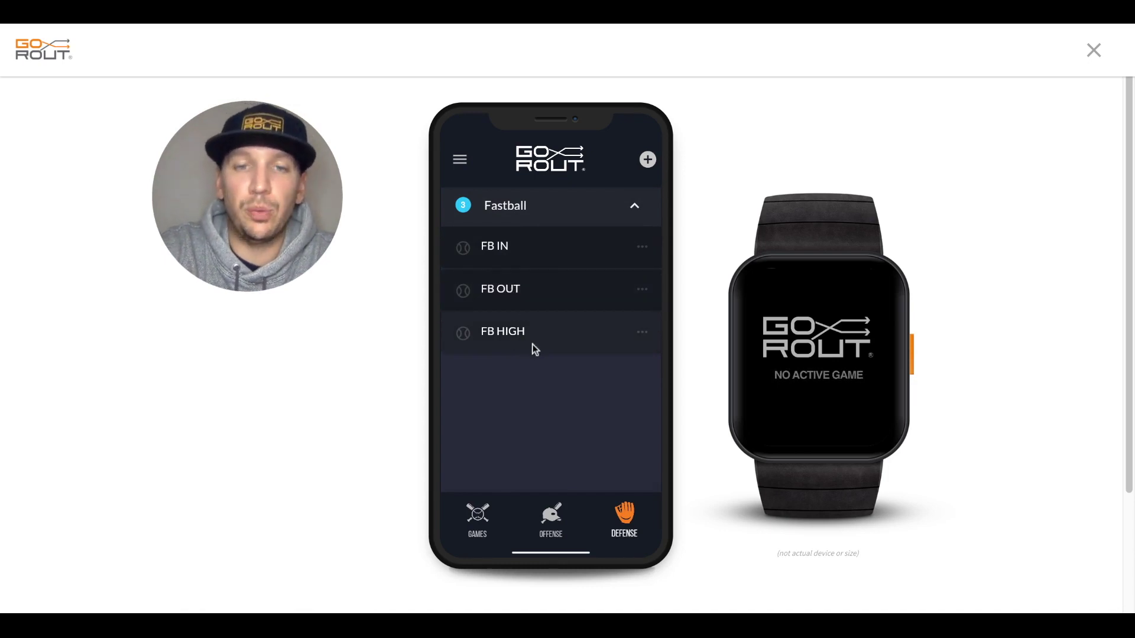
- Add an FB LOW pitch to the Fastball group, then collapse the group
{"action": "left_click", "coordinate": [648, 161]}
{"action": "left_click", "coordinate": [547, 339]}
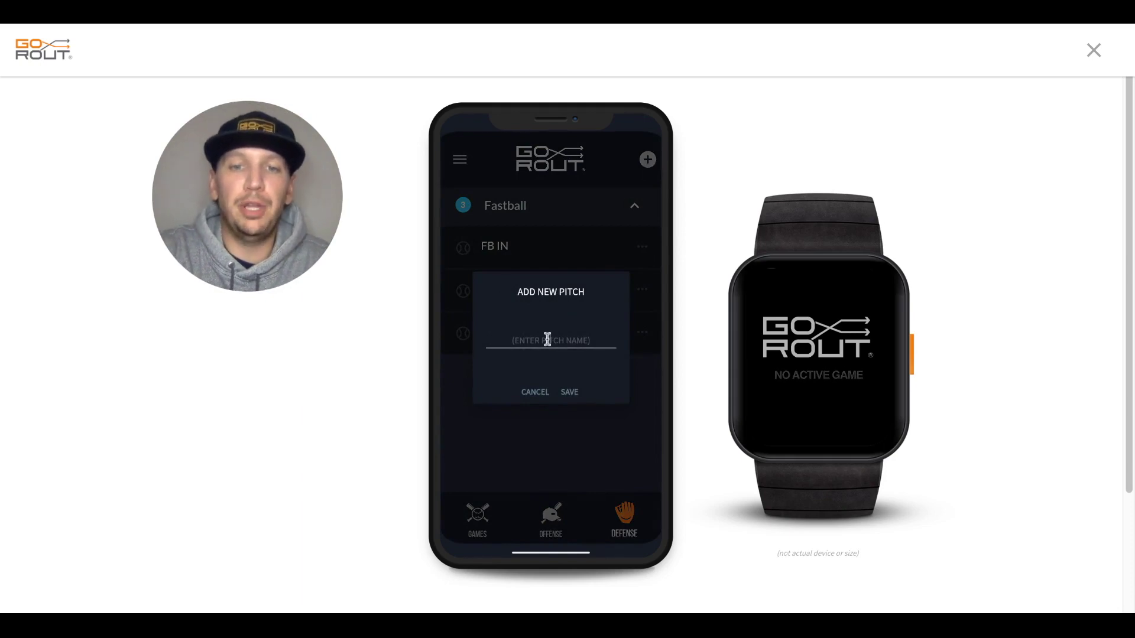
{"action": "type", "text": "FB LOW"}
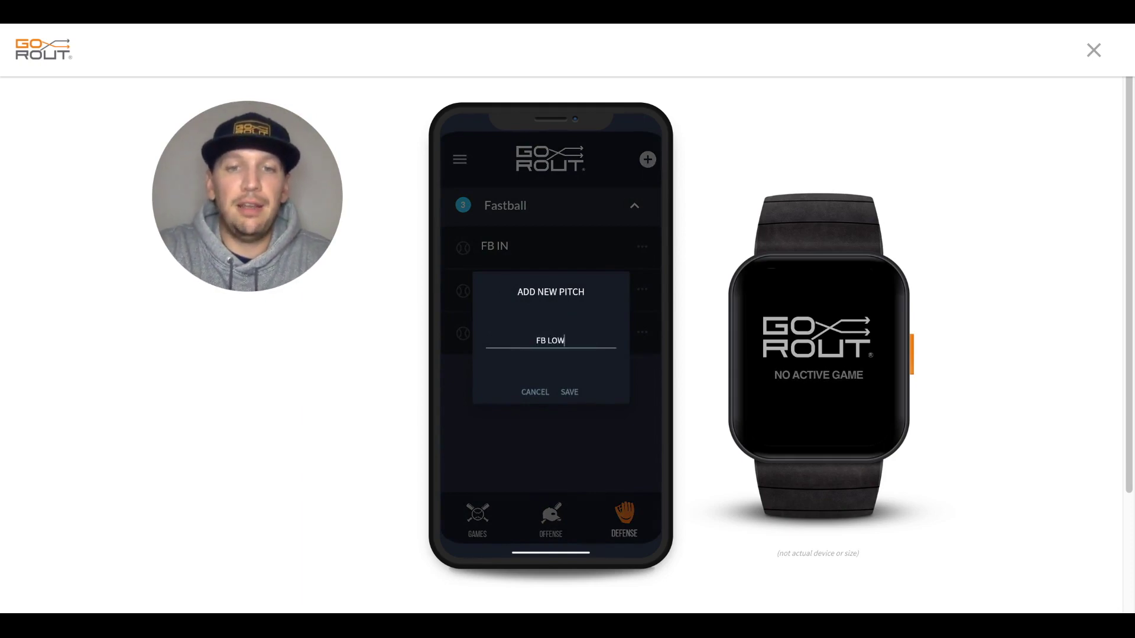
{"action": "left_click", "coordinate": [570, 393]}
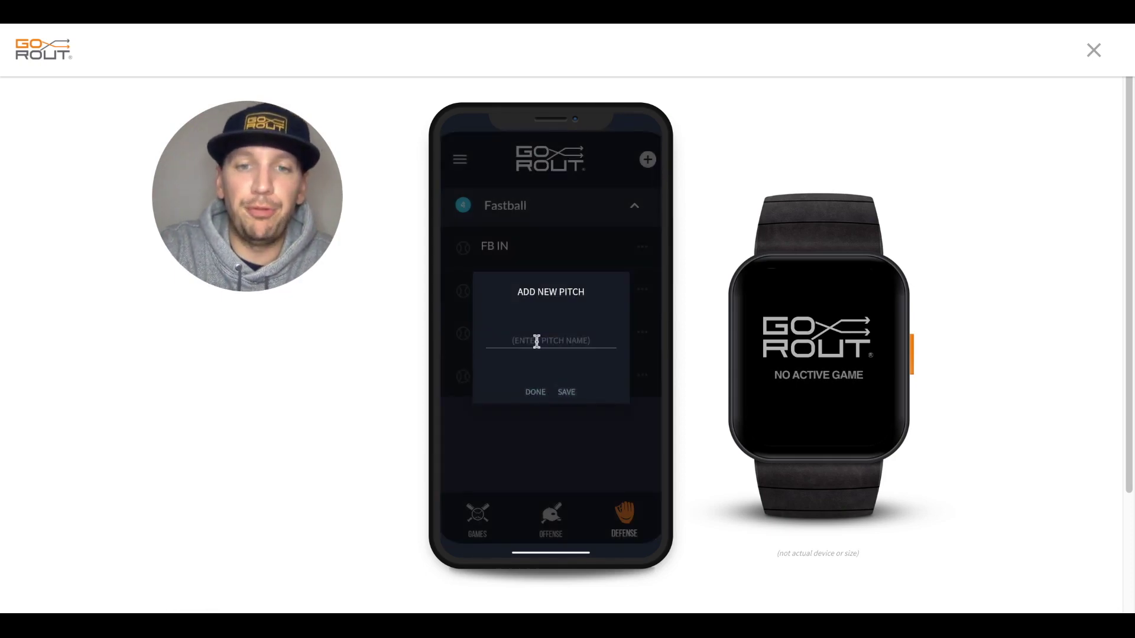
{"action": "left_click", "coordinate": [535, 393]}
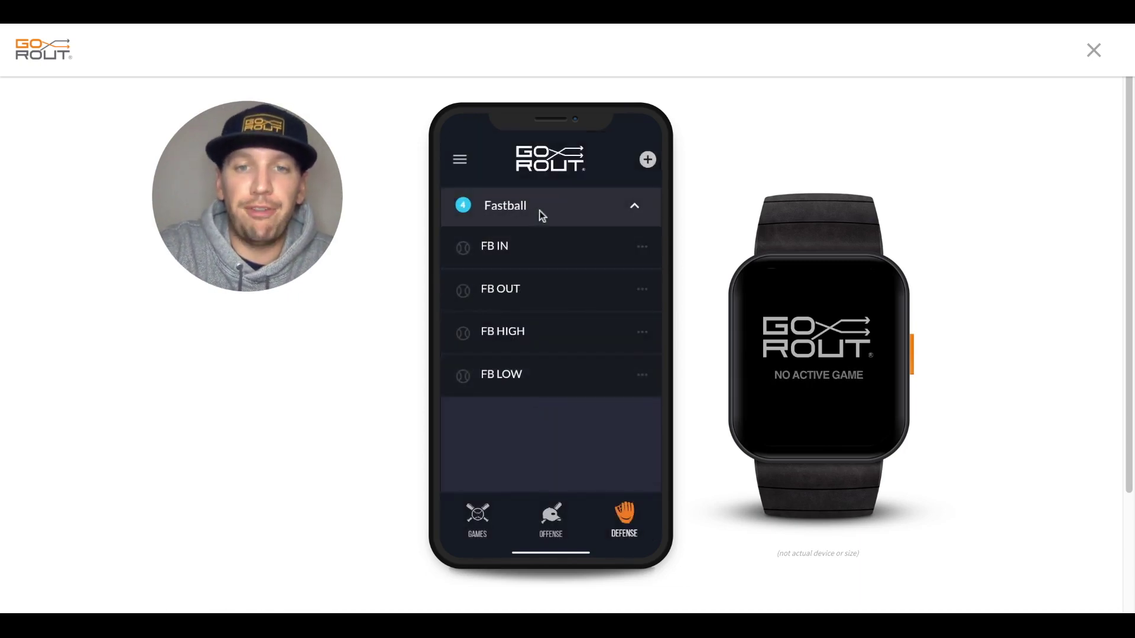
{"action": "left_click", "coordinate": [637, 207]}
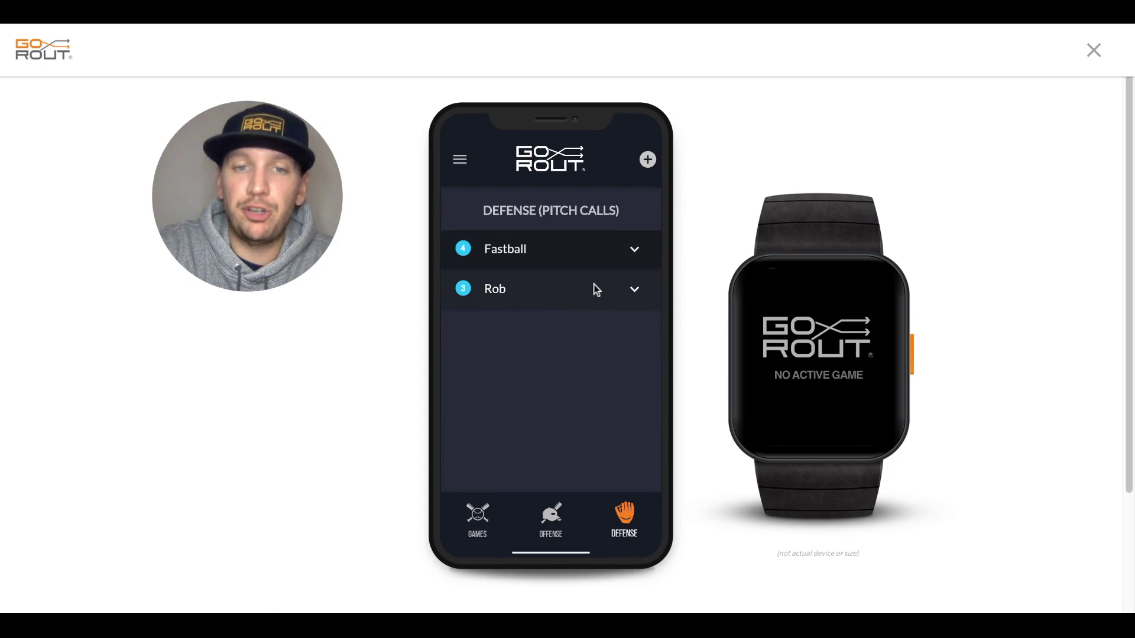
{"action": "left_click", "coordinate": [637, 292]}
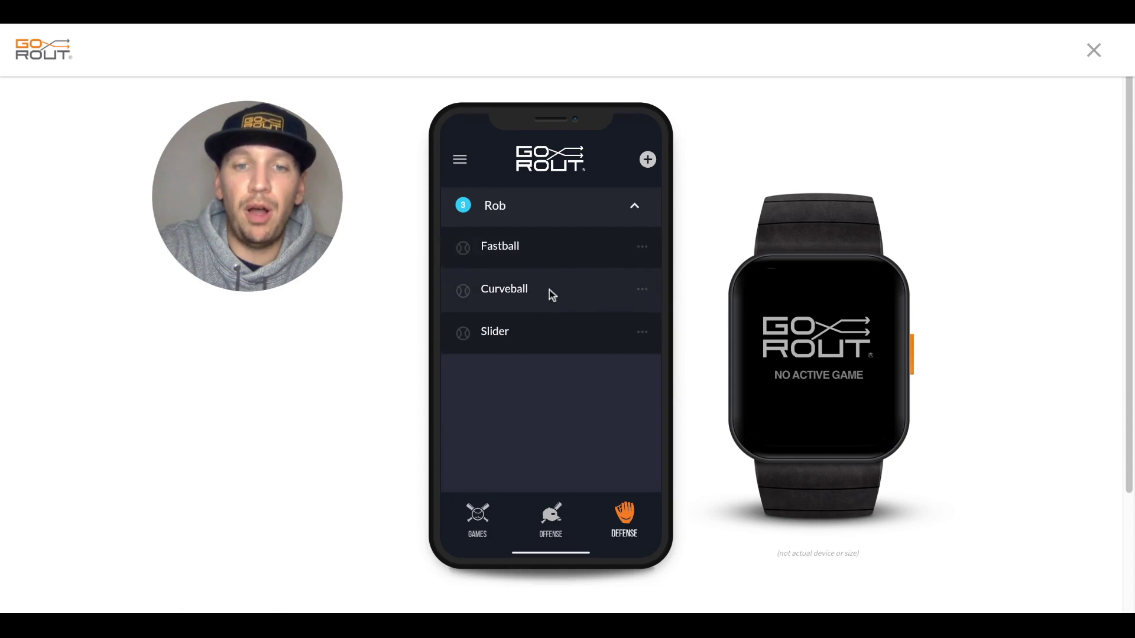
- Add a Change Up pitch to the Rob group, then collapse the group
{"action": "left_click", "coordinate": [647, 160]}
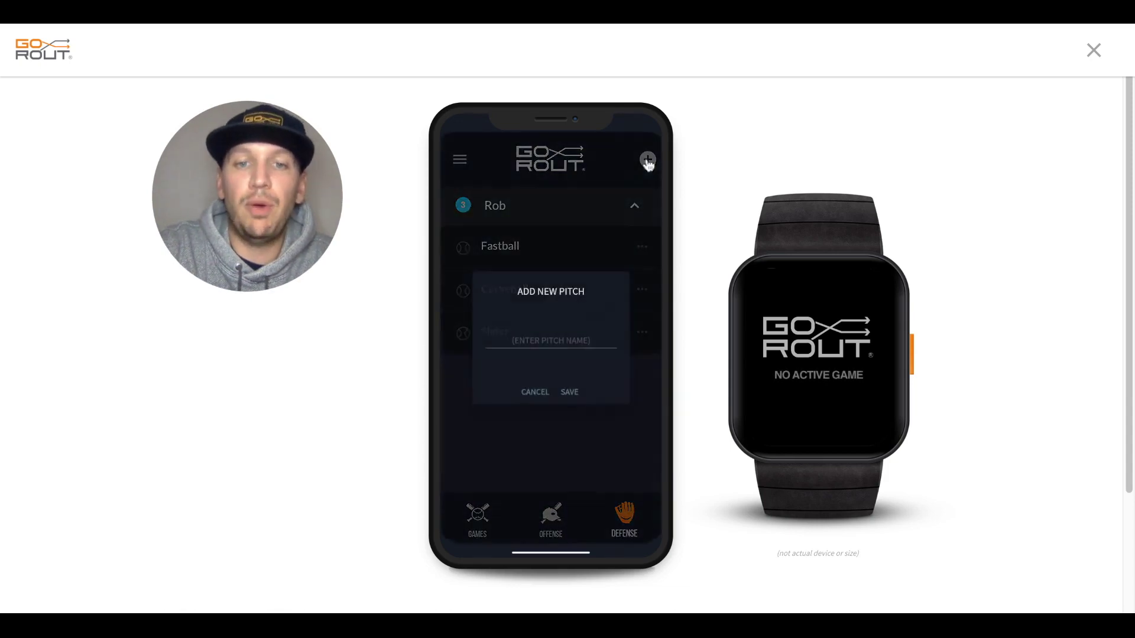
{"action": "left_click", "coordinate": [556, 340]}
{"action": "type", "text": "Change Up"}
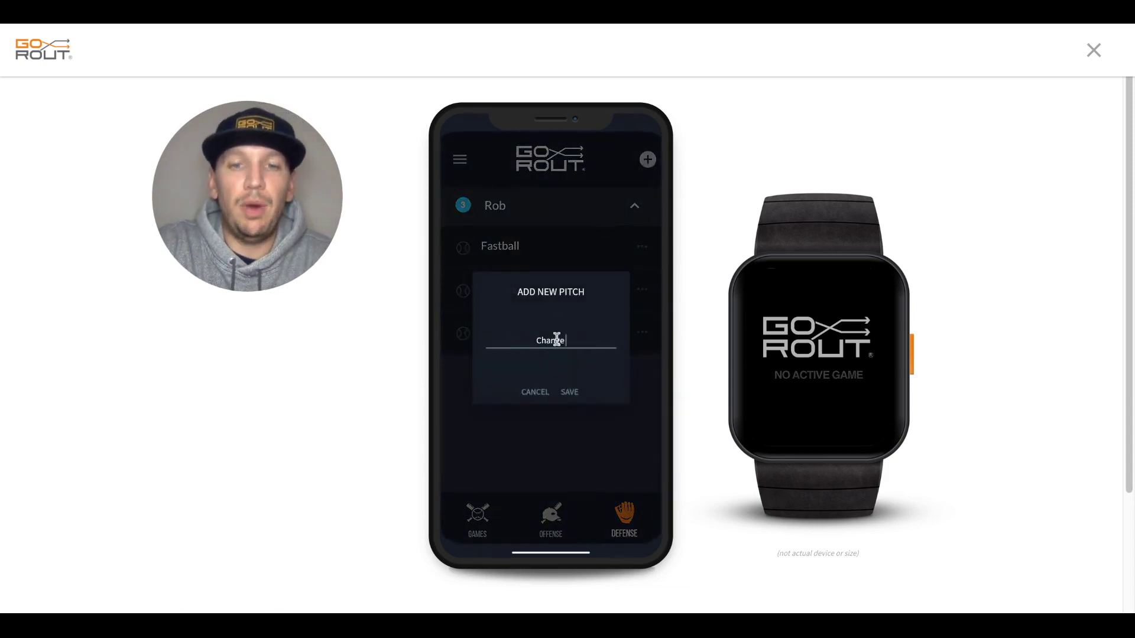
{"action": "left_click", "coordinate": [570, 397]}
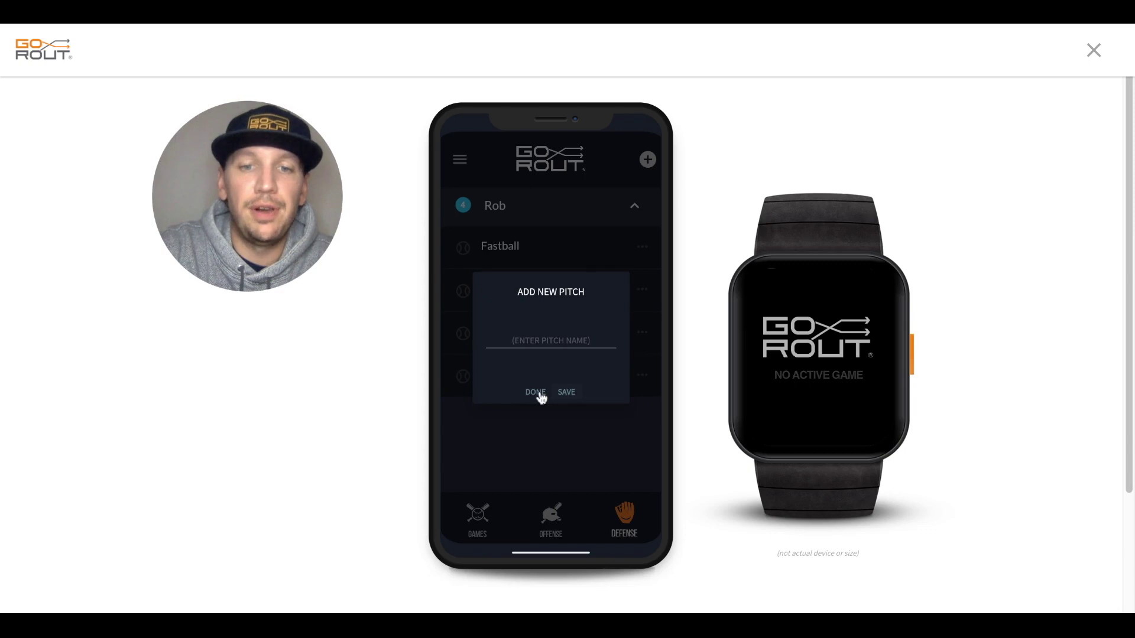
{"action": "left_click", "coordinate": [537, 393]}
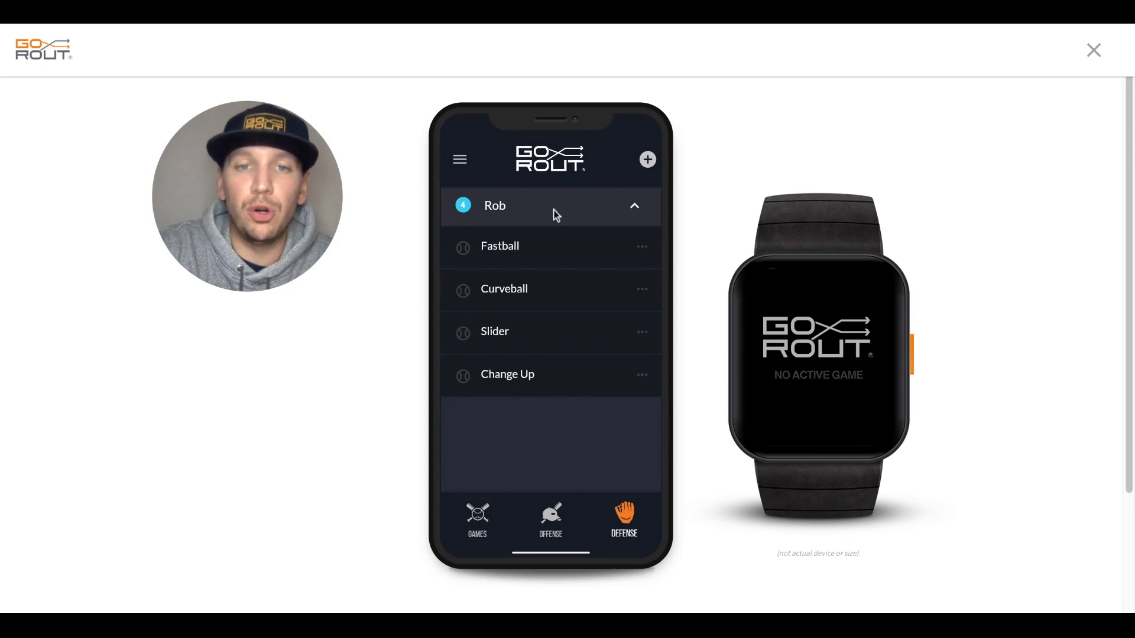
{"action": "left_click", "coordinate": [597, 206]}
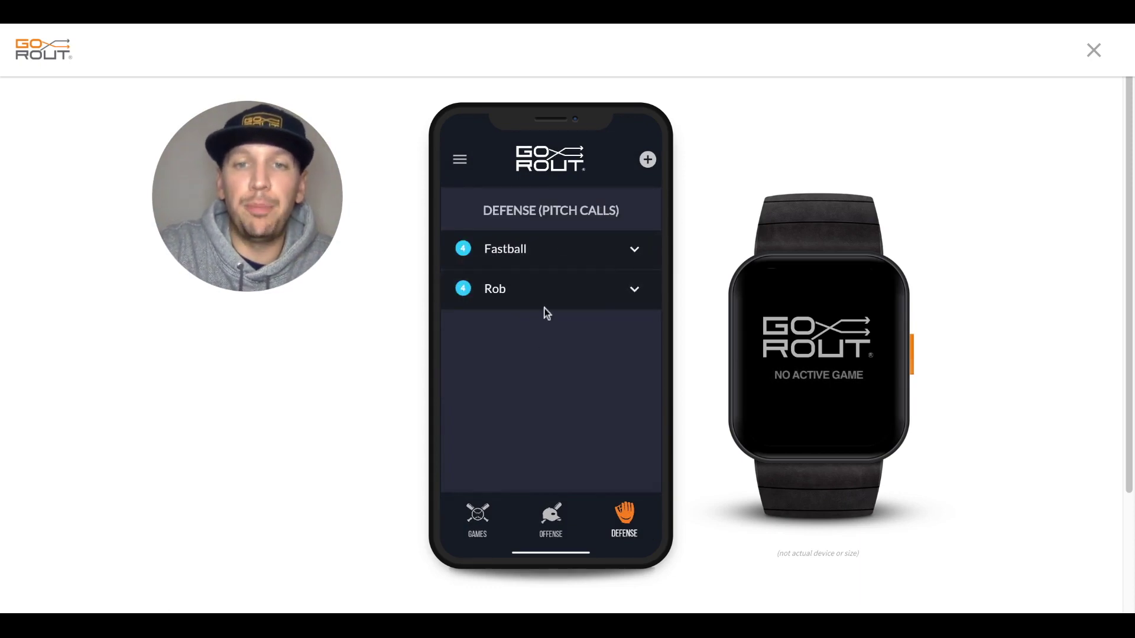
- Add an empty pitch-call group named Outfield Shift to the defense list
{"action": "left_click", "coordinate": [647, 160]}
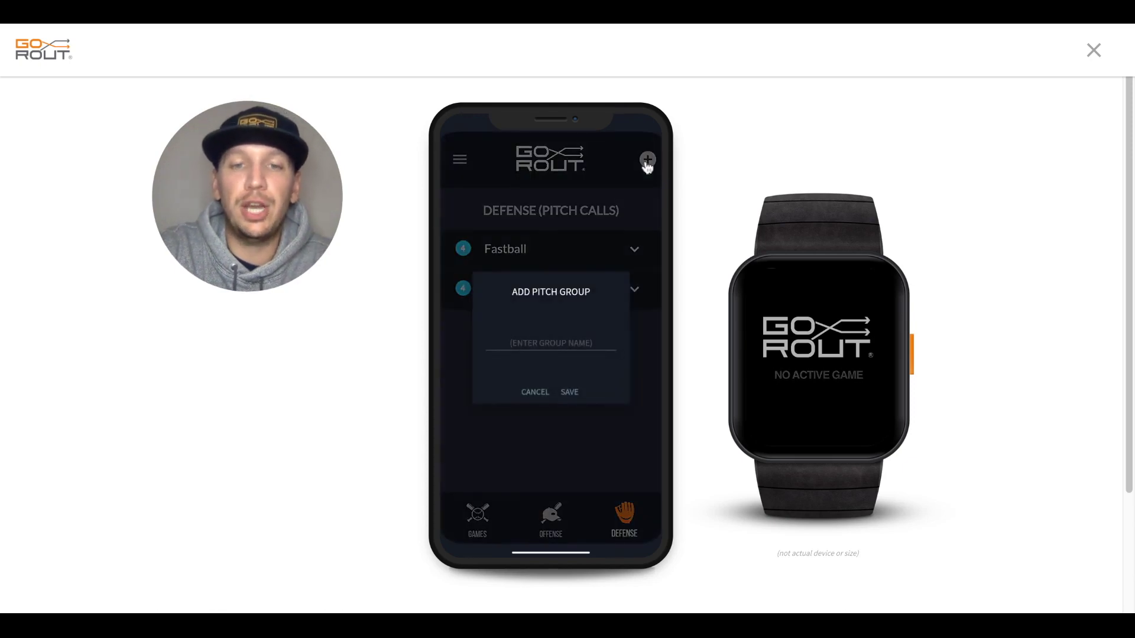
{"action": "left_click", "coordinate": [542, 338]}
{"action": "type", "text": "Outfield Shift"}
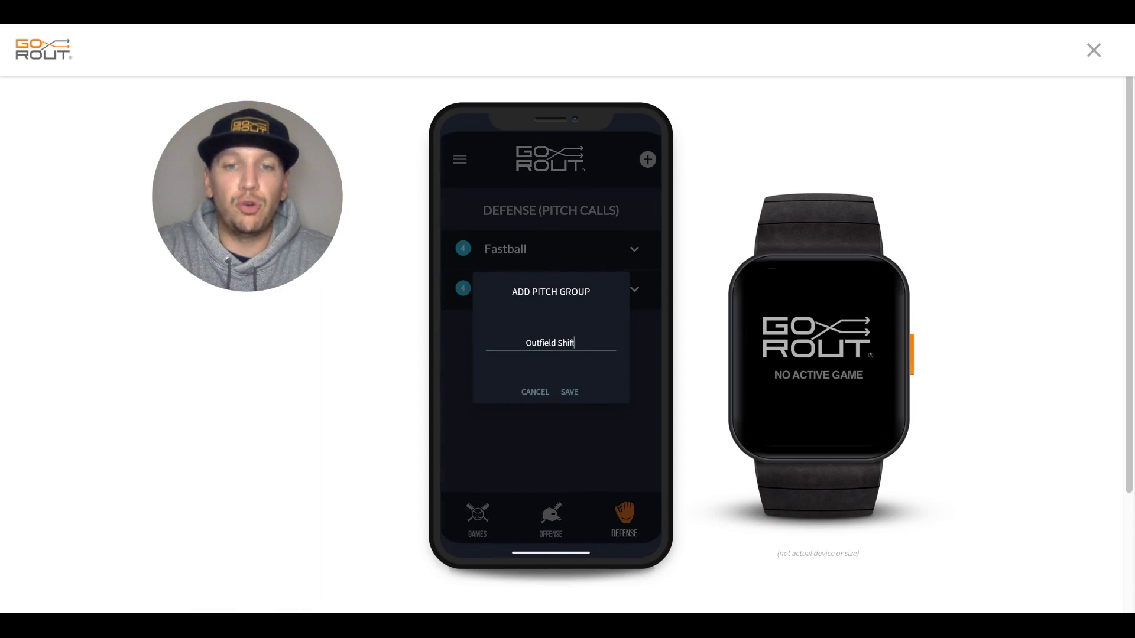
{"action": "left_click", "coordinate": [569, 393]}
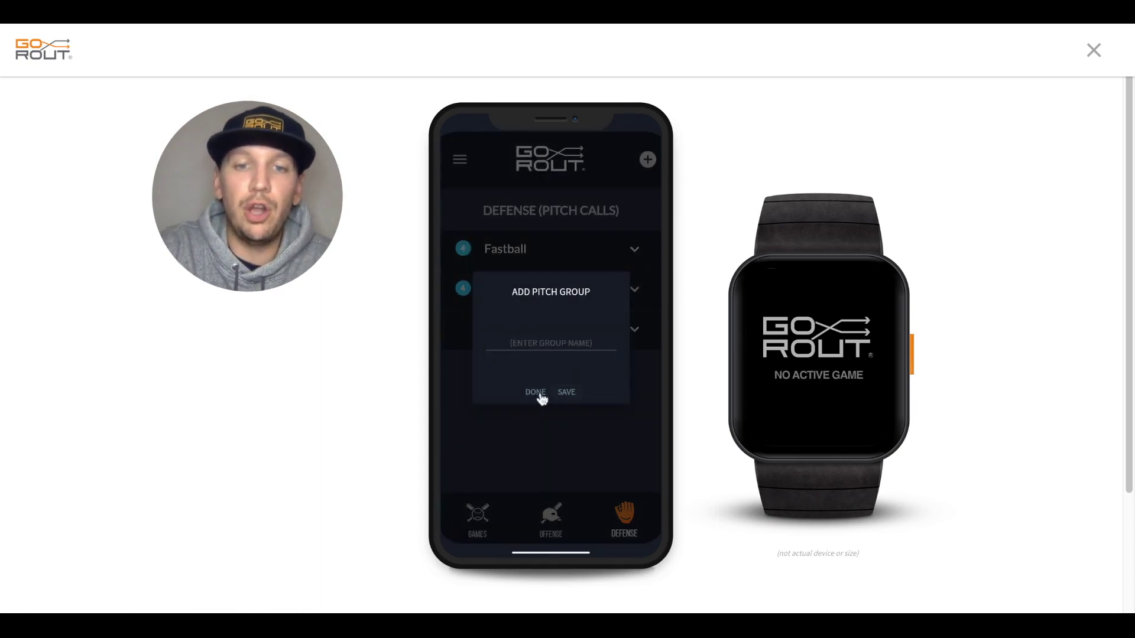
{"action": "left_click", "coordinate": [535, 393]}
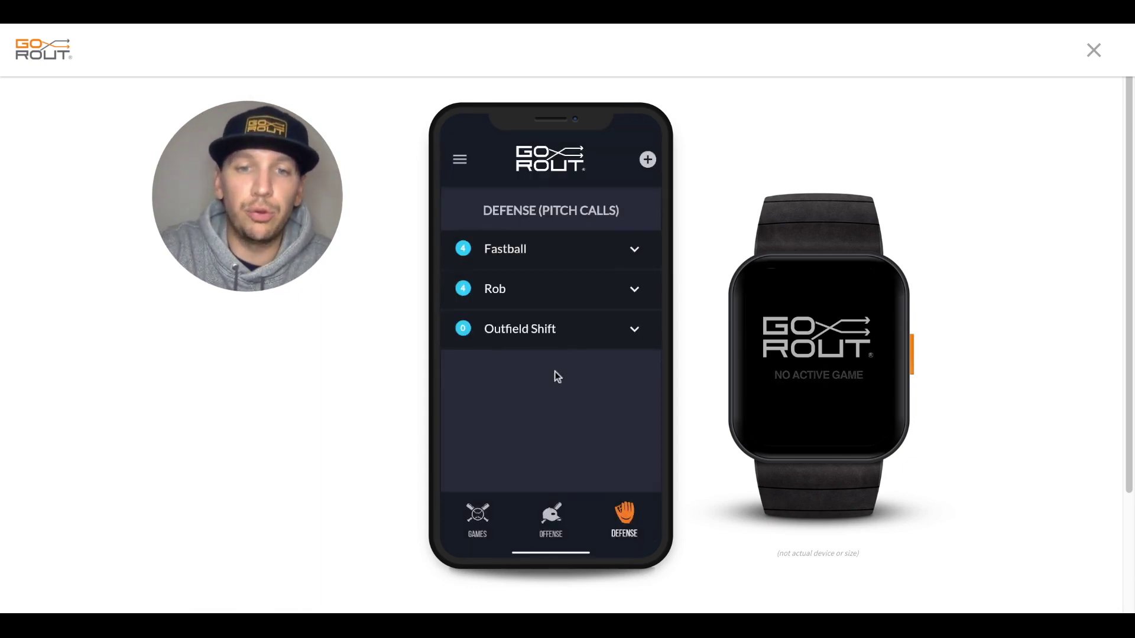
{"action": "left_click", "coordinate": [630, 336]}
{"action": "scroll", "coordinate": [602, 341], "scroll_direction": "down", "scroll_amount": 2}
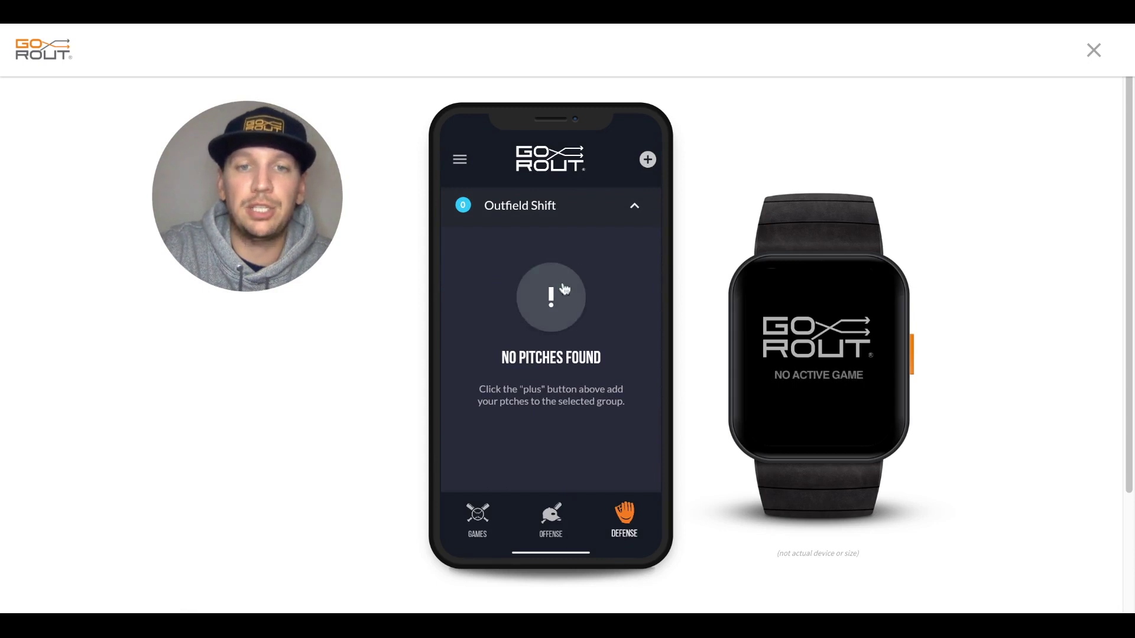
{"action": "left_click", "coordinate": [617, 208]}
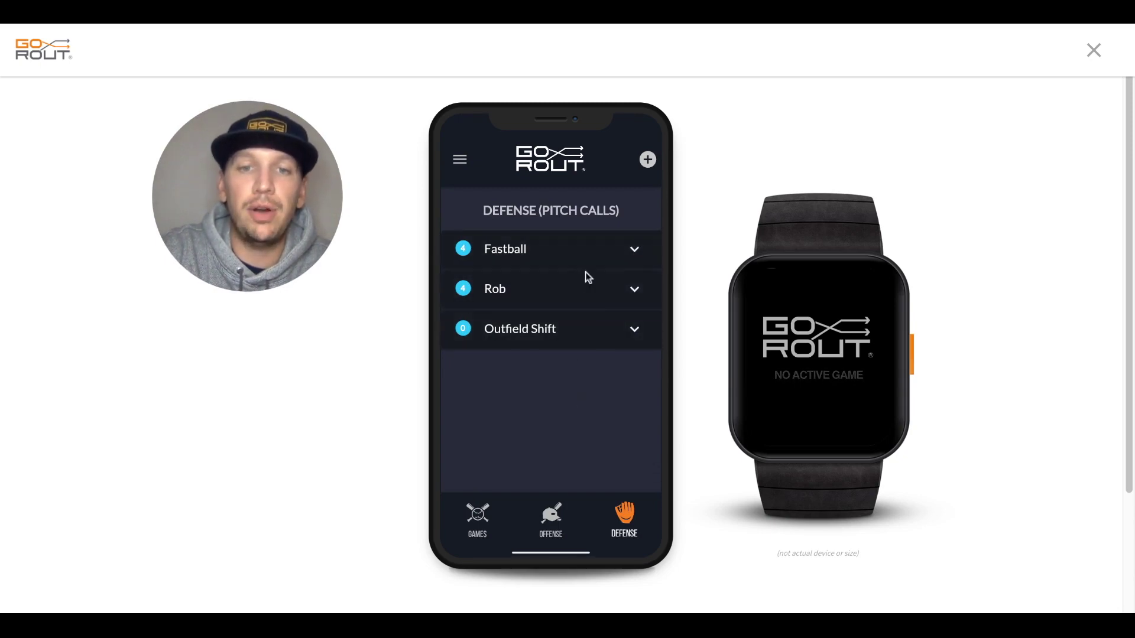
{"action": "left_click", "coordinate": [648, 160]}
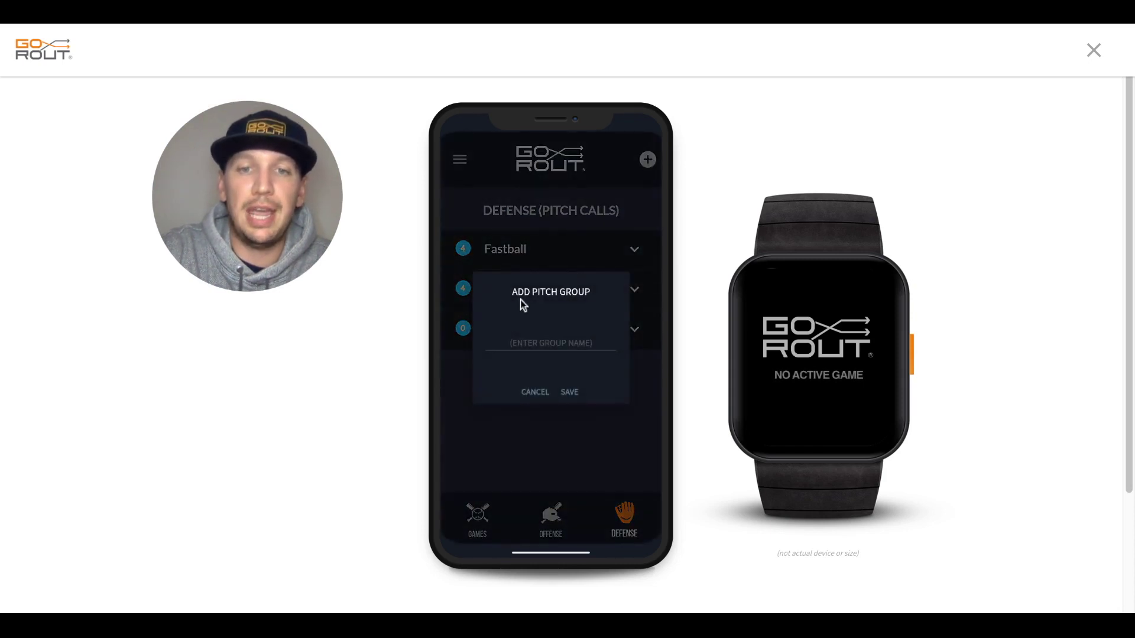
{"action": "left_click", "coordinate": [538, 394]}
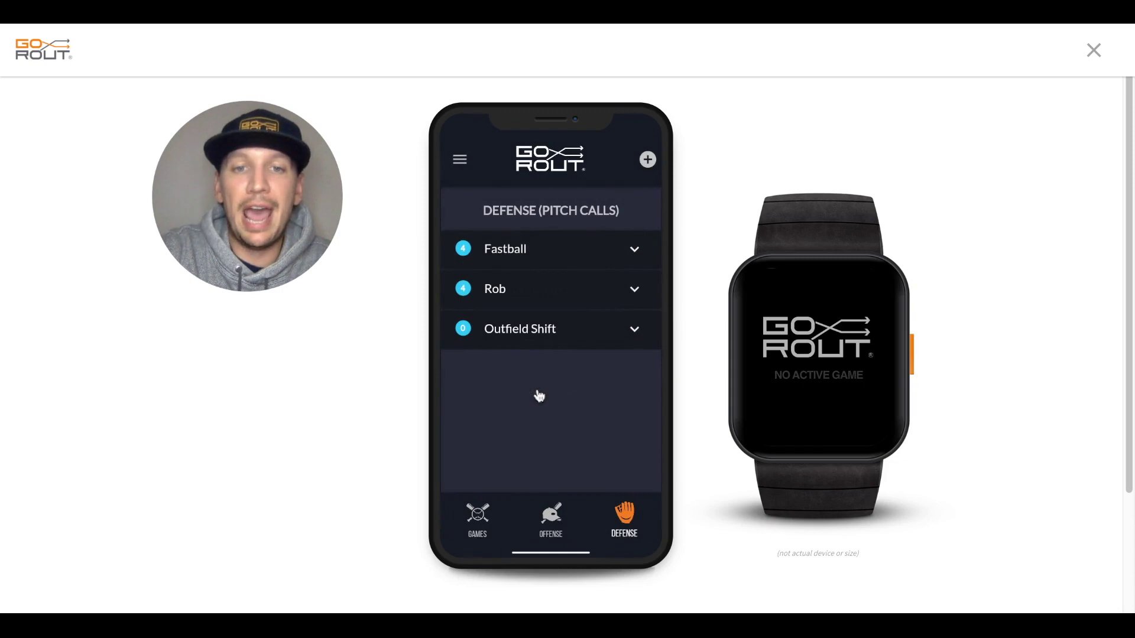
{"action": "left_click", "coordinate": [621, 256]}
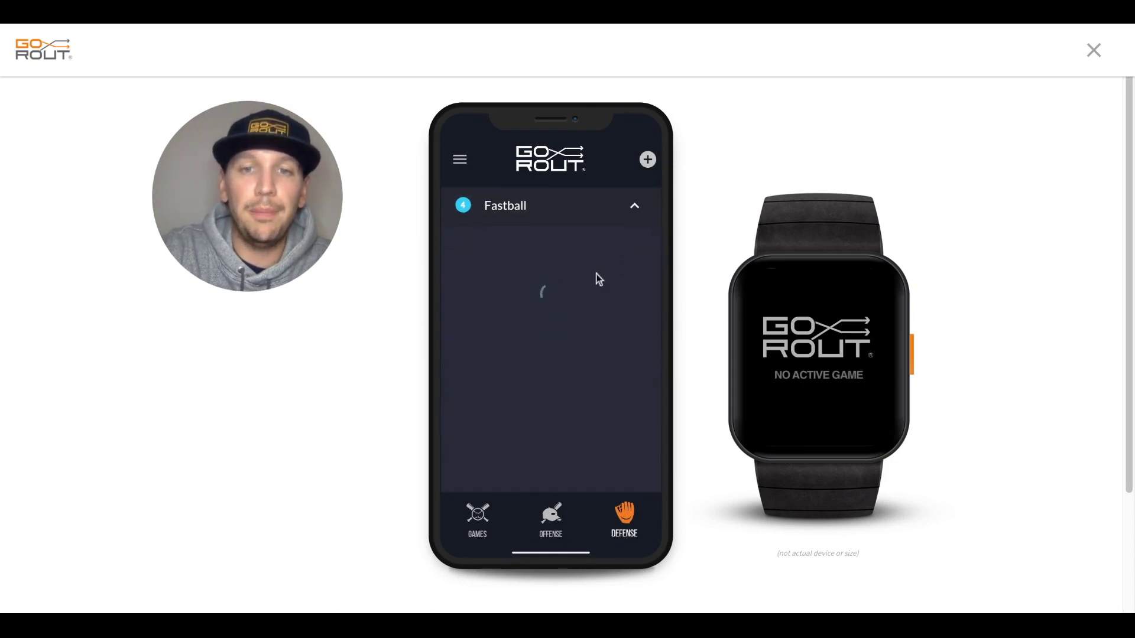
{"action": "left_click", "coordinate": [648, 160]}
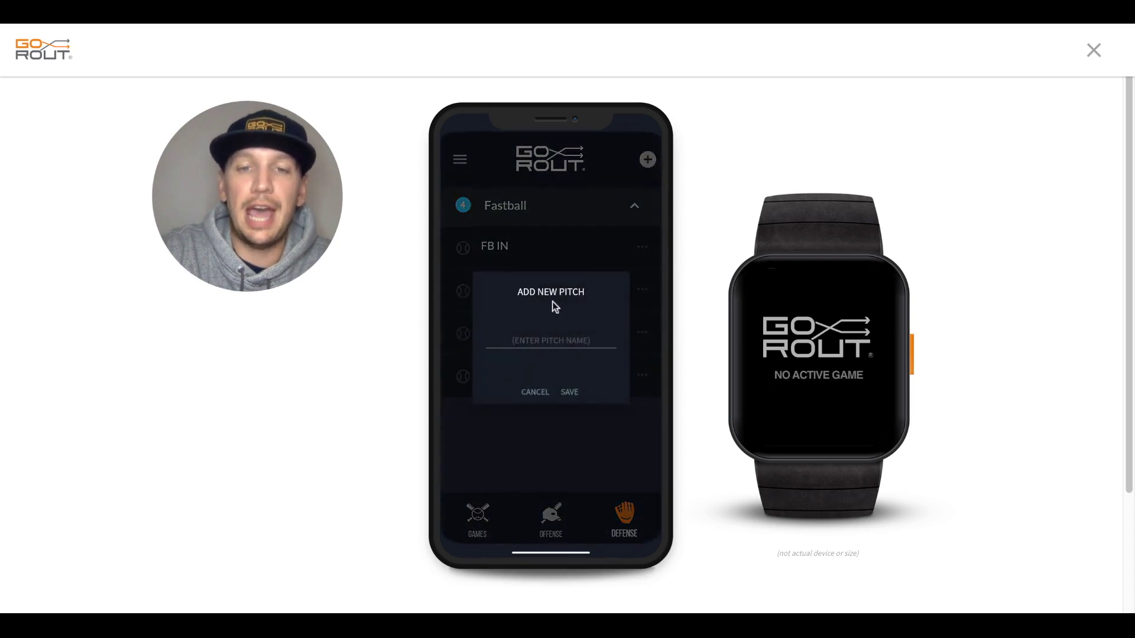
{"action": "left_click", "coordinate": [536, 395]}
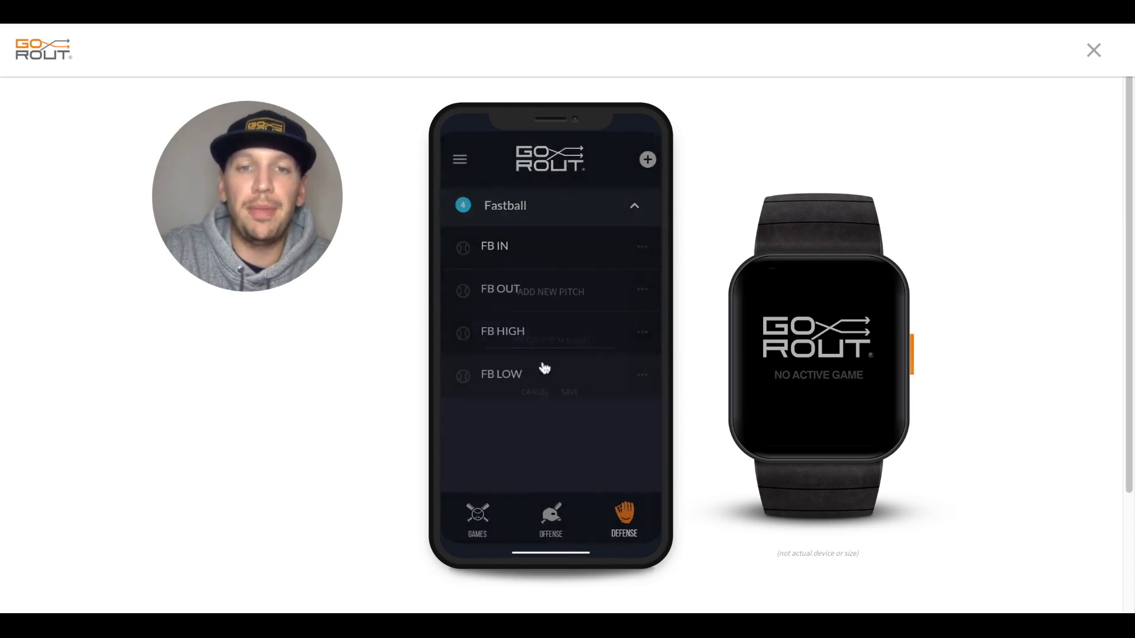
{"action": "left_click", "coordinate": [601, 205]}
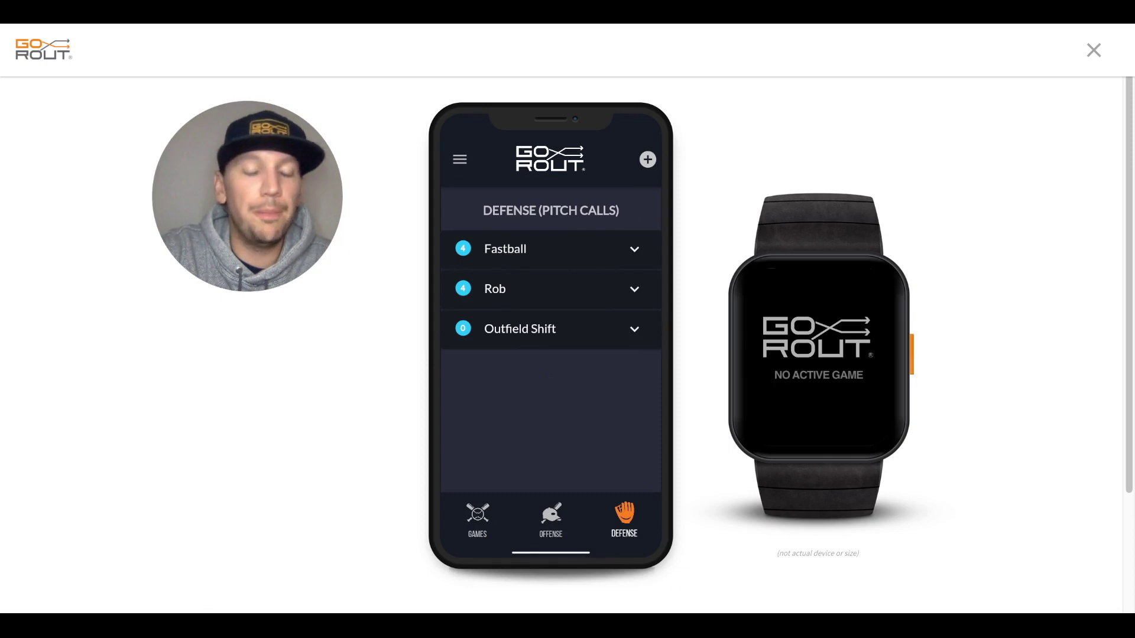
{"action": "left_click", "coordinate": [478, 517]}
- Add a game named Game 1 dated December 25, 2023
{"action": "left_click", "coordinate": [650, 161]}
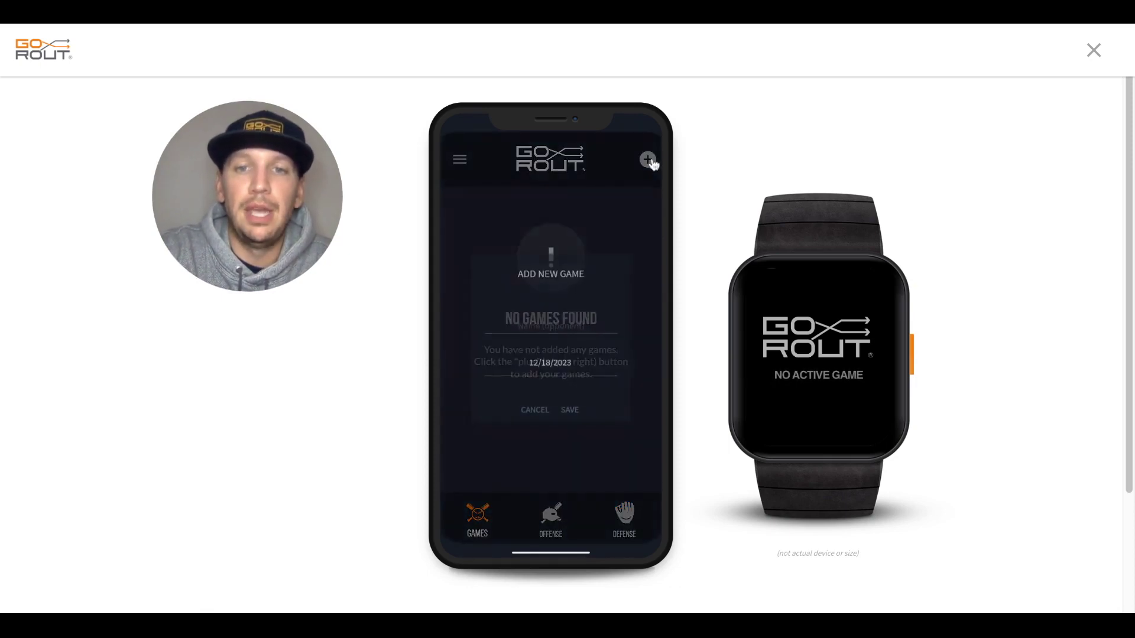
{"action": "left_click", "coordinate": [557, 327]}
{"action": "type", "text": "Game 1"}
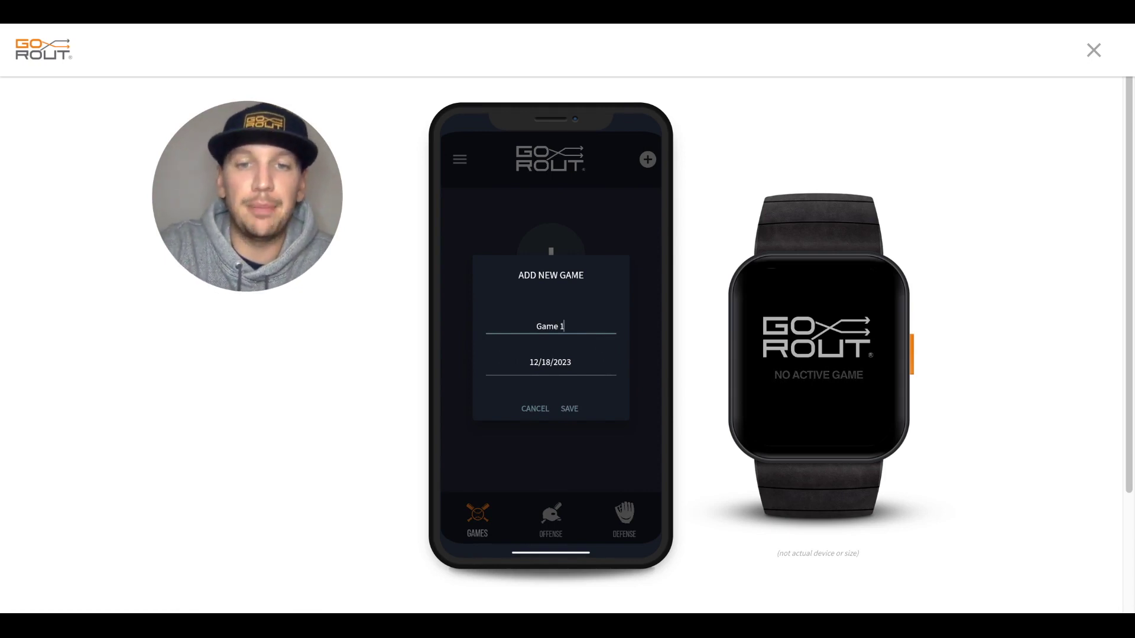
{"action": "left_click", "coordinate": [553, 362]}
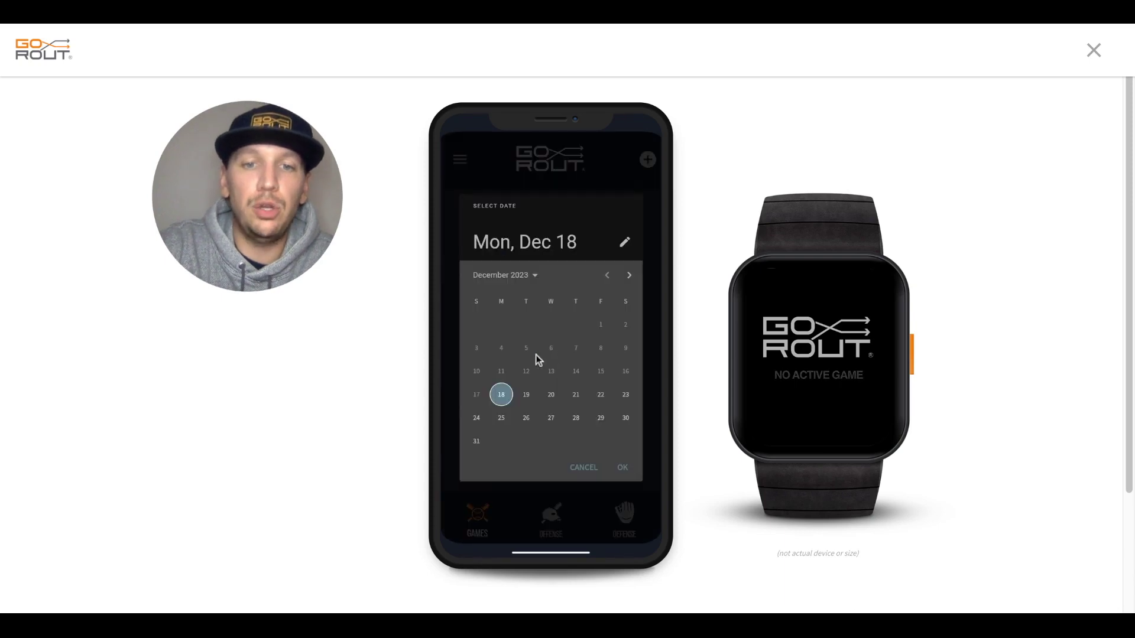
{"action": "left_click", "coordinate": [502, 417]}
{"action": "left_click", "coordinate": [618, 467]}
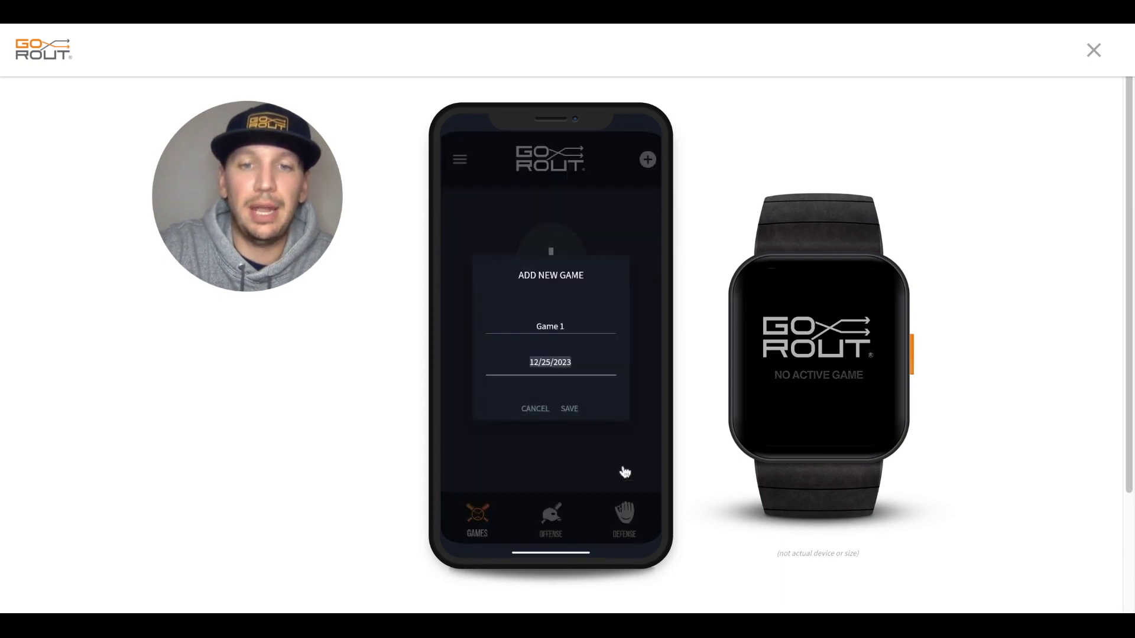
{"action": "left_click", "coordinate": [569, 409]}
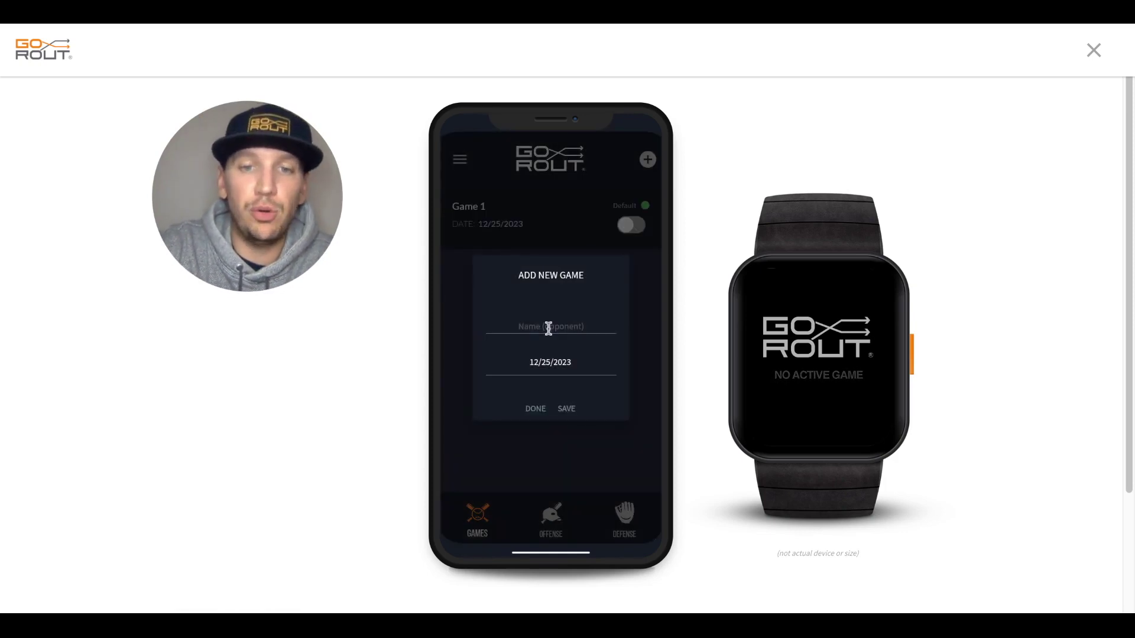
- Add Game 2 dated December 26, 2023, then close the new-game form
{"action": "left_click", "coordinate": [550, 326]}
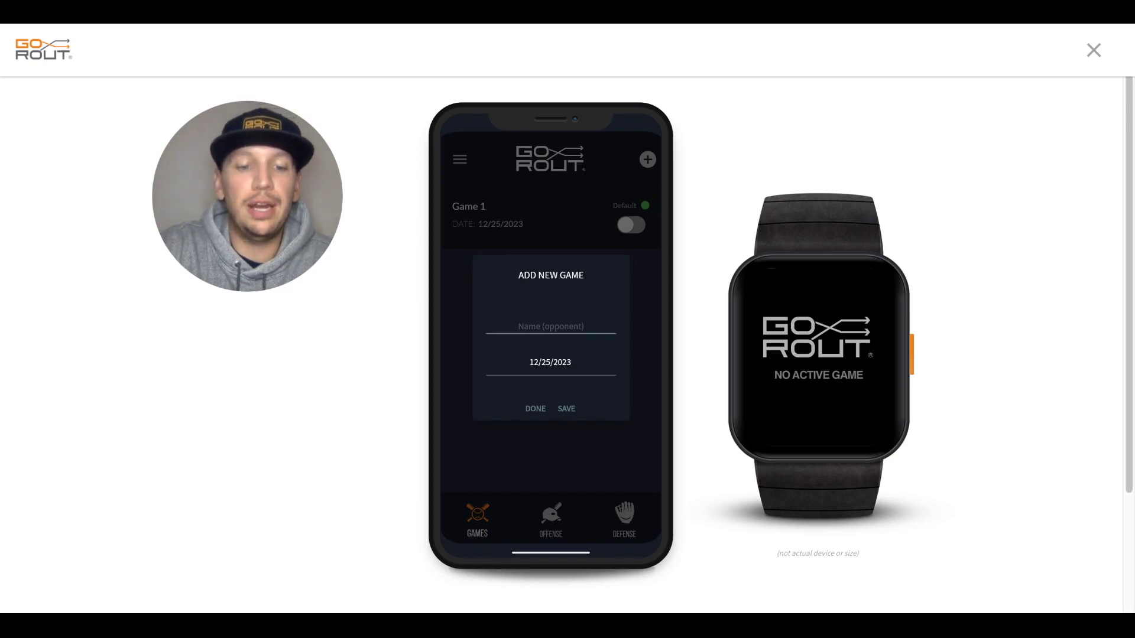
{"action": "type", "text": "Game 2"}
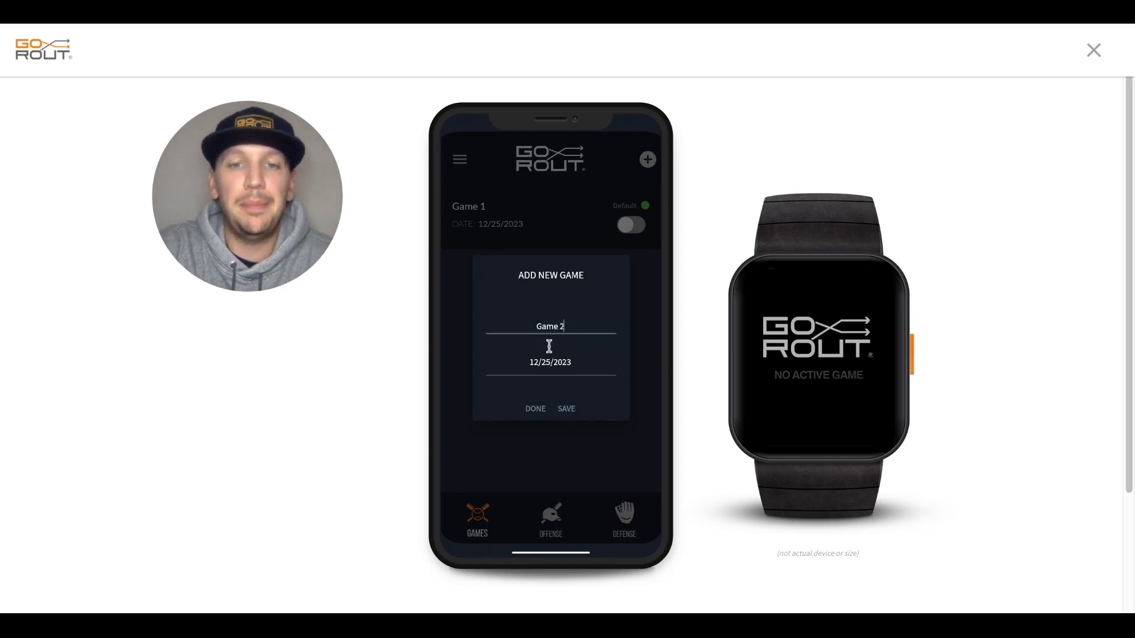
{"action": "left_click", "coordinate": [550, 359]}
{"action": "left_click", "coordinate": [526, 417]}
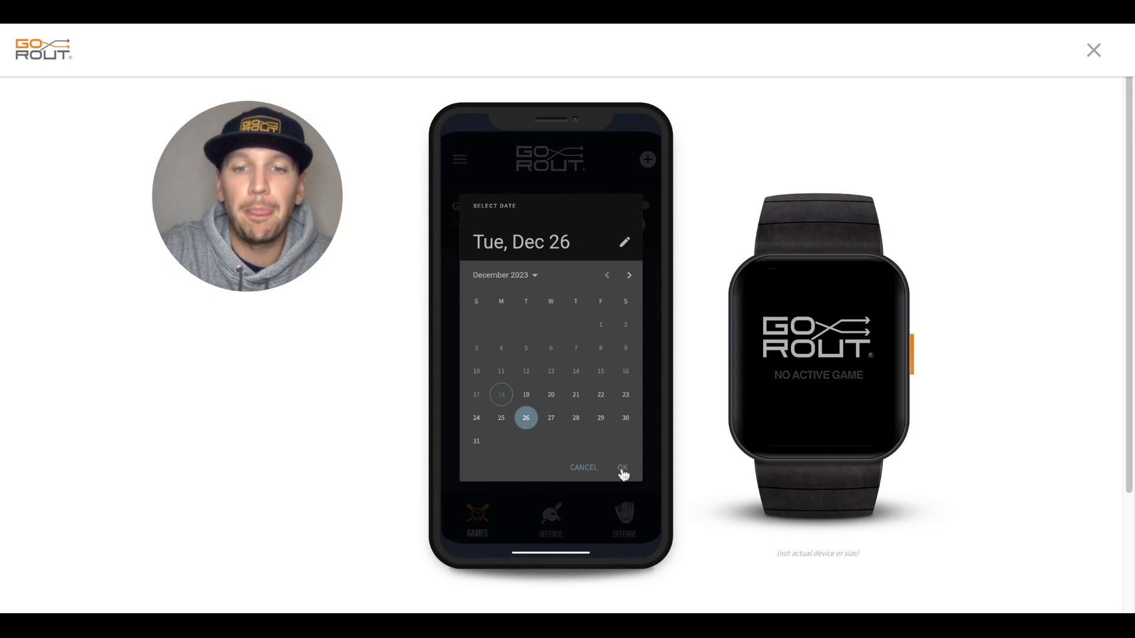
{"action": "left_click", "coordinate": [623, 470]}
{"action": "left_click", "coordinate": [568, 409]}
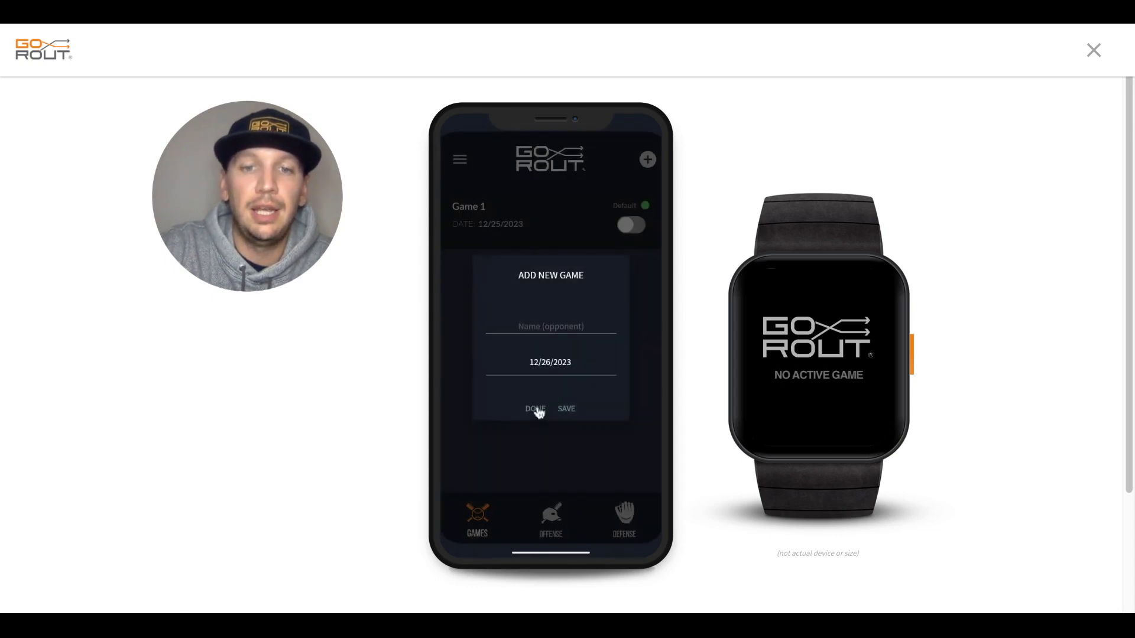
{"action": "left_click", "coordinate": [536, 409]}
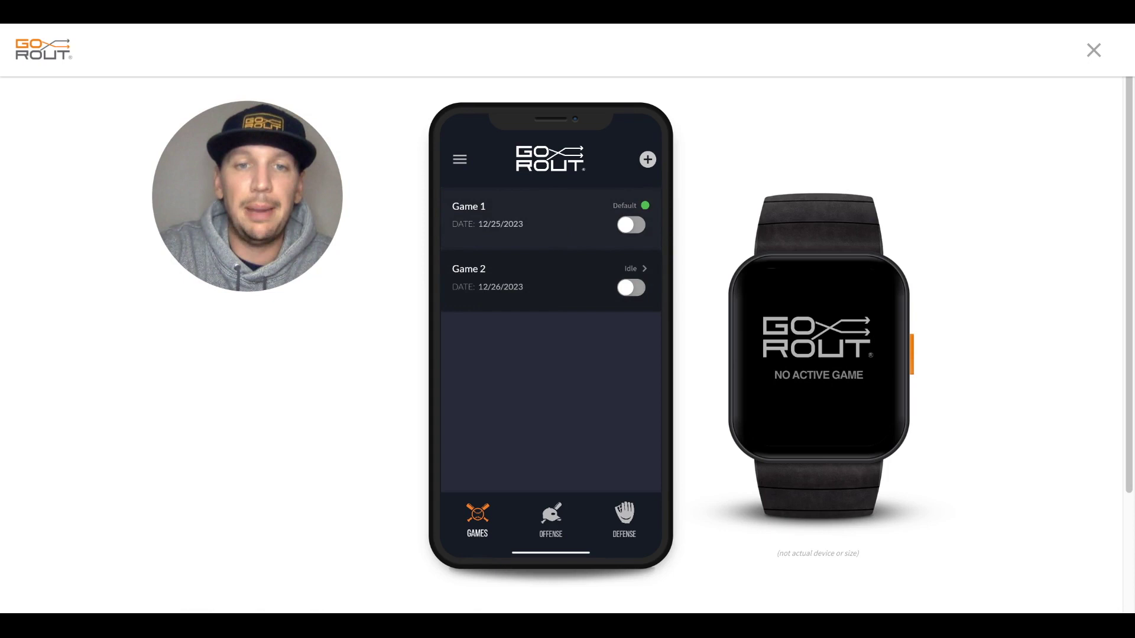
- Open Game 1's line-up via Manage Lineup and begin a new player entry
{"action": "left_click", "coordinate": [550, 292]}
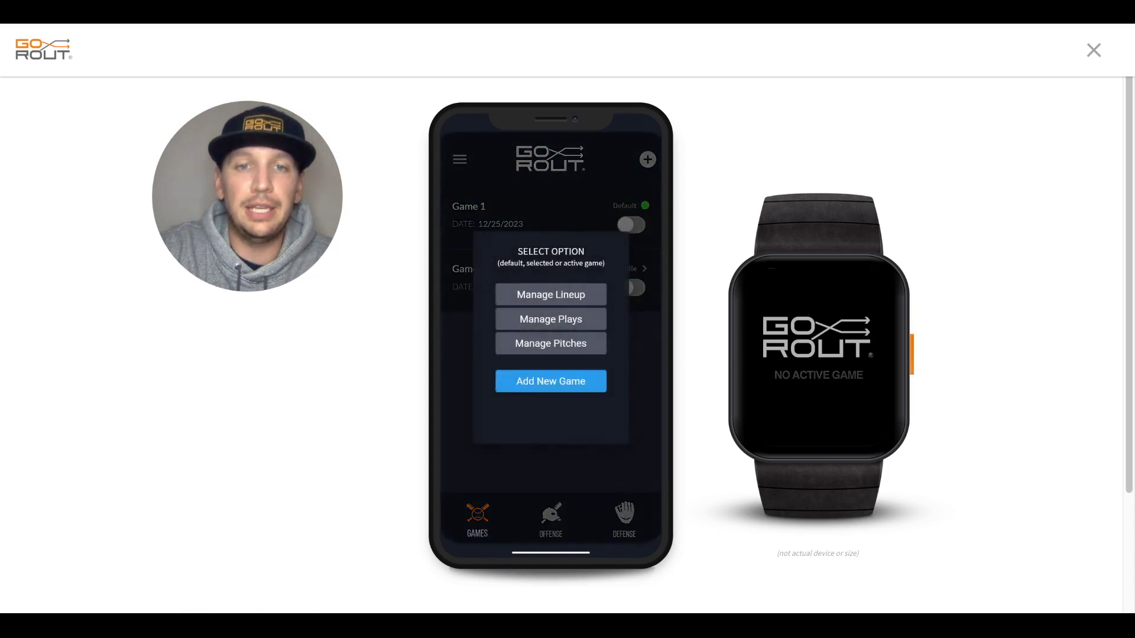
{"action": "left_click", "coordinate": [550, 295]}
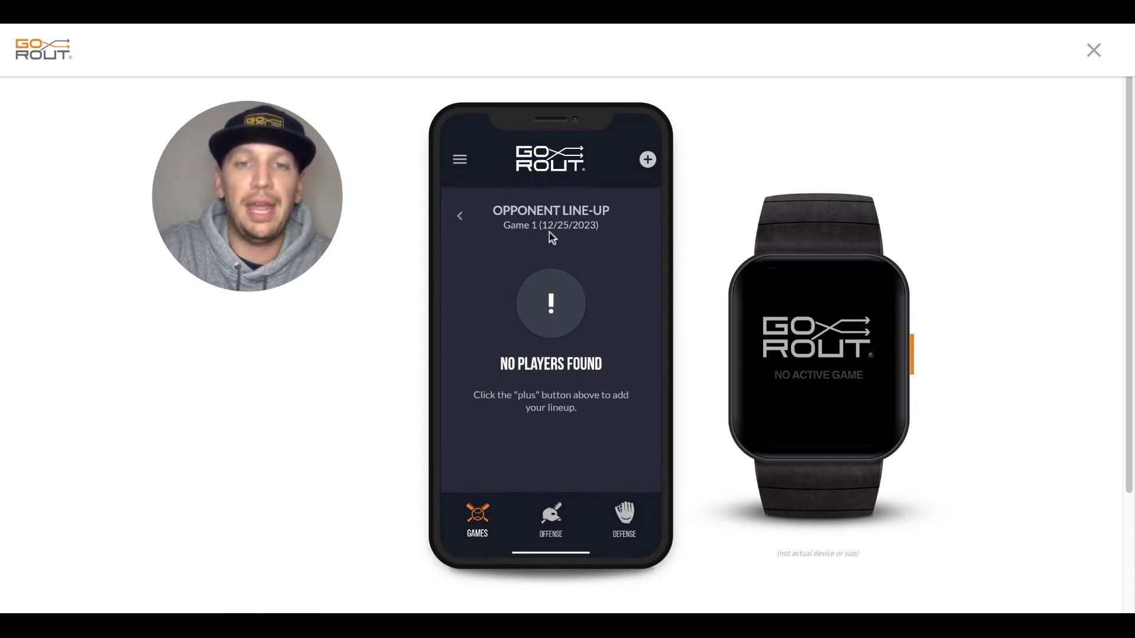
{"action": "left_click", "coordinate": [647, 159]}
{"action": "left_click", "coordinate": [550, 328]}
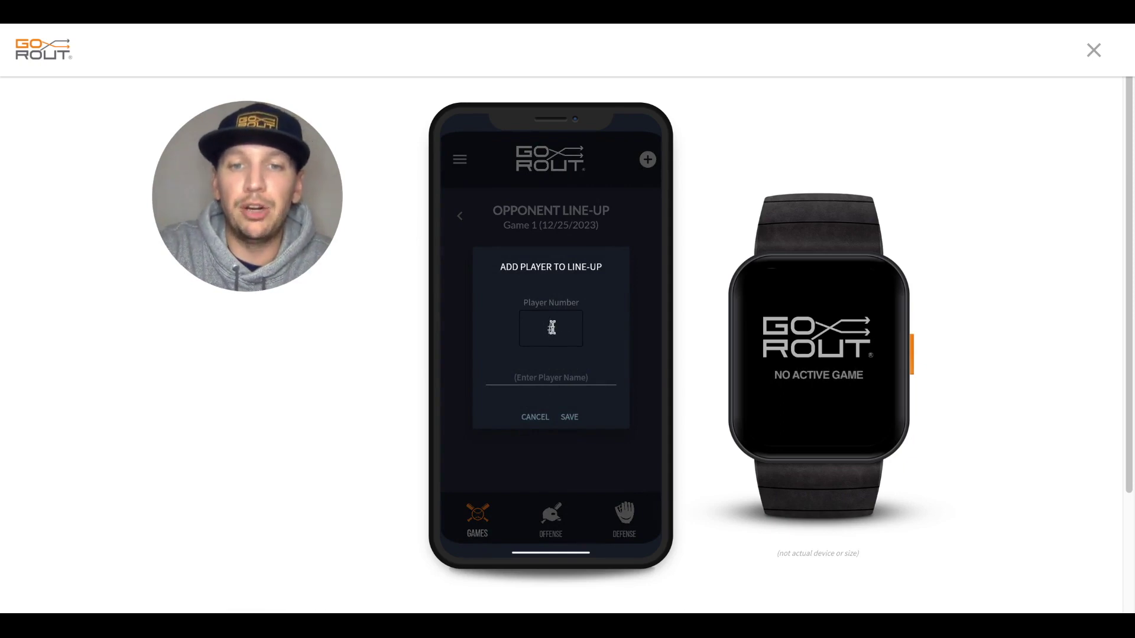
- Save line-up entries with player numbers 2, 4 and 5 in turn
{"action": "type", "text": "2"}
{"action": "left_click", "coordinate": [568, 415]}
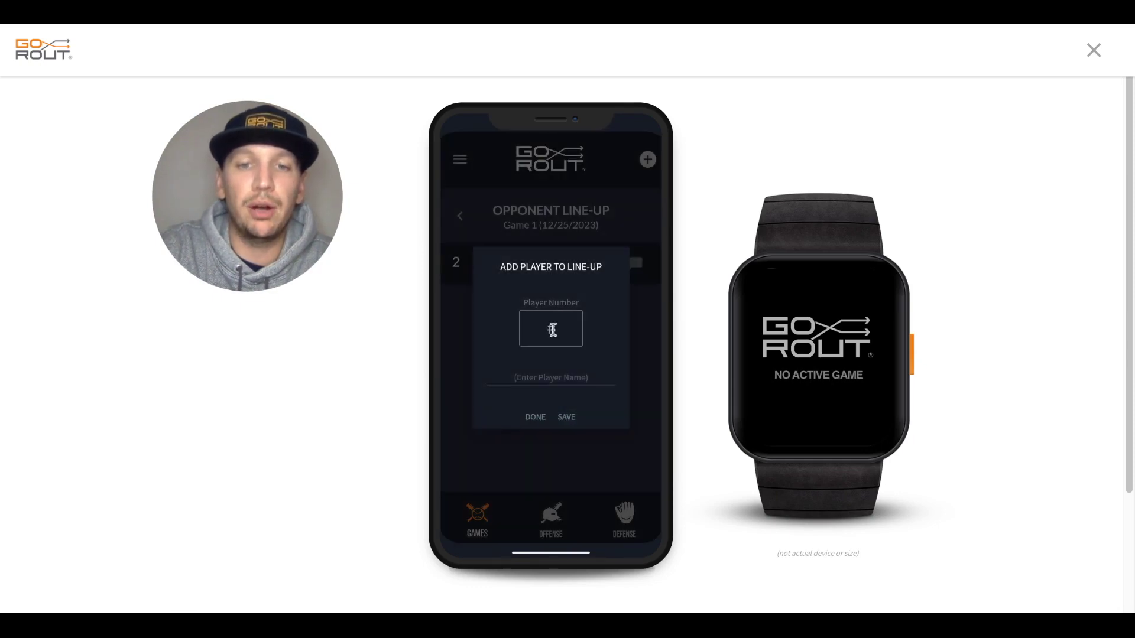
{"action": "type", "text": "4"}
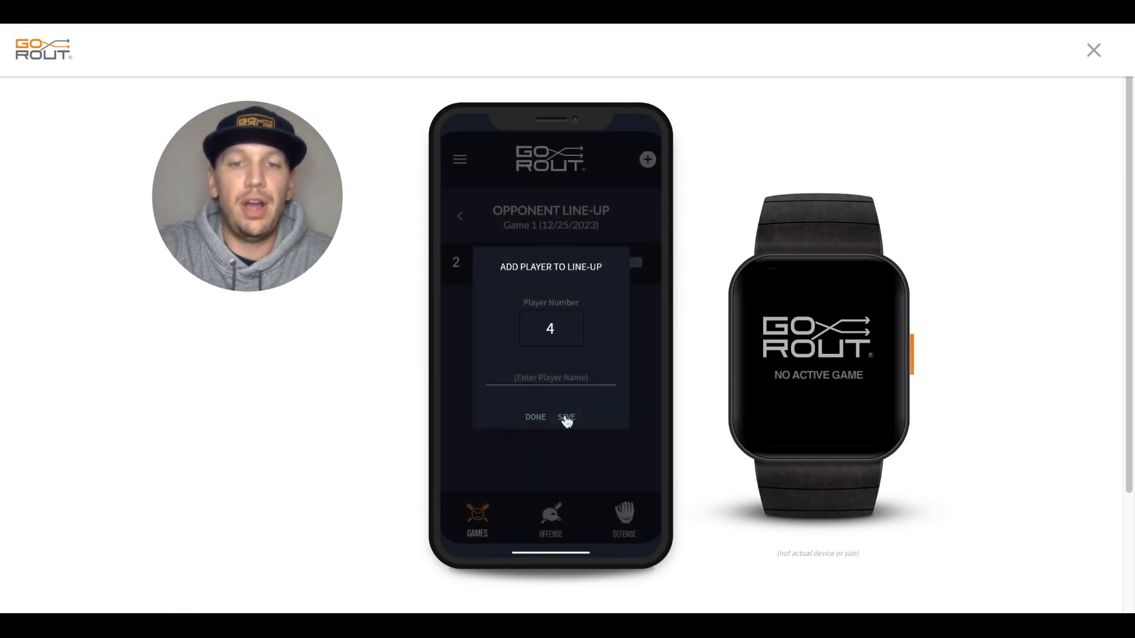
{"action": "left_click", "coordinate": [566, 417]}
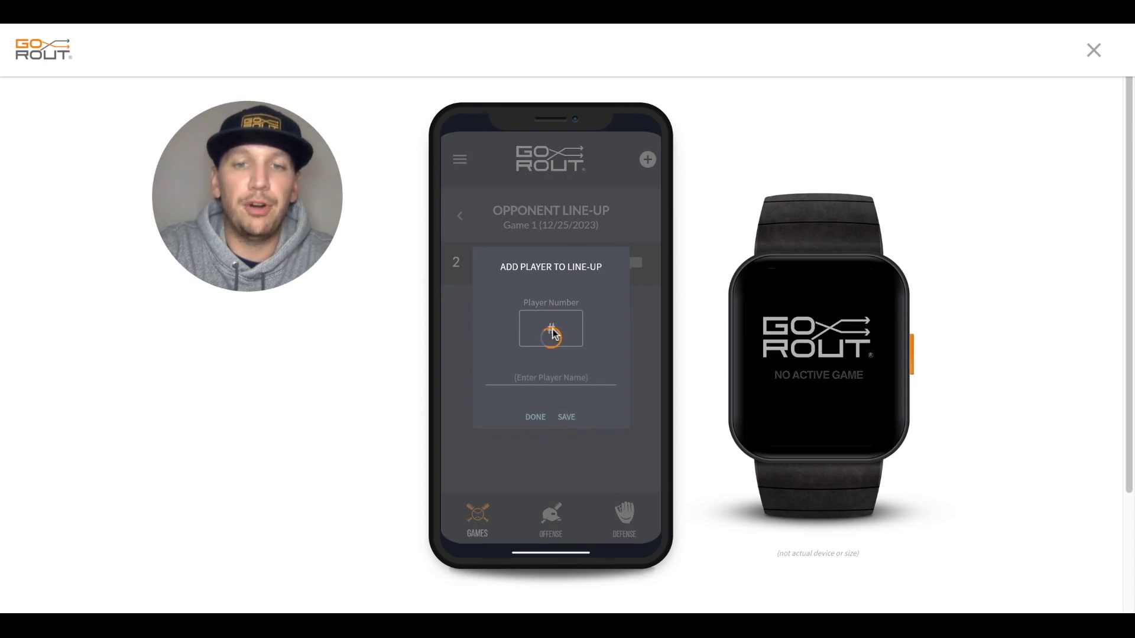
{"action": "left_click", "coordinate": [550, 330]}
{"action": "type", "text": "5"}
{"action": "left_click", "coordinate": [565, 417]}
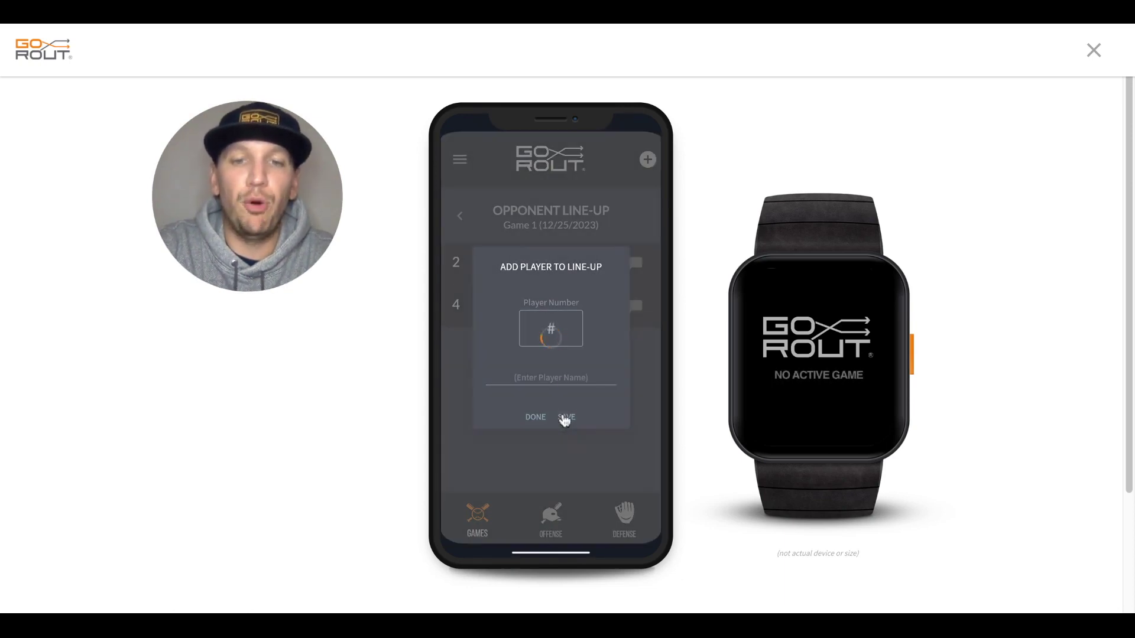